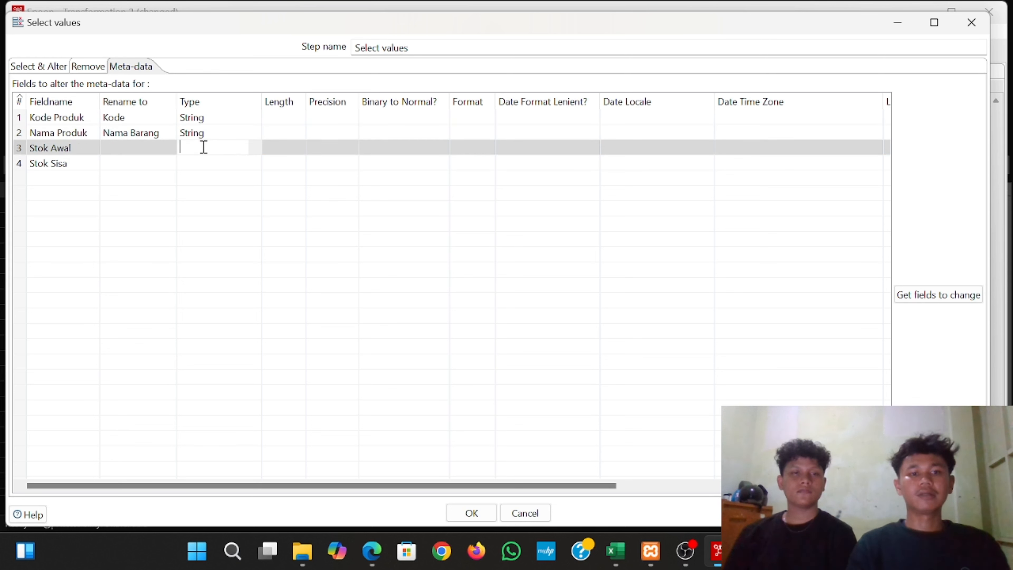
# - Set the data type of the Stok Awal and Stok Sisa fields to String in the meta-data
pyautogui.click(258, 148)
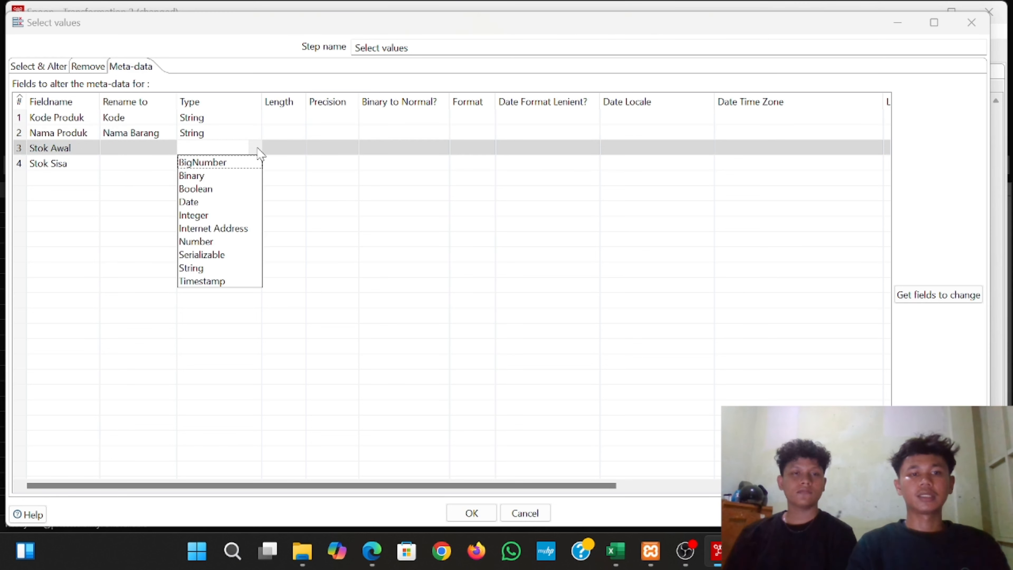
pyautogui.click(206, 265)
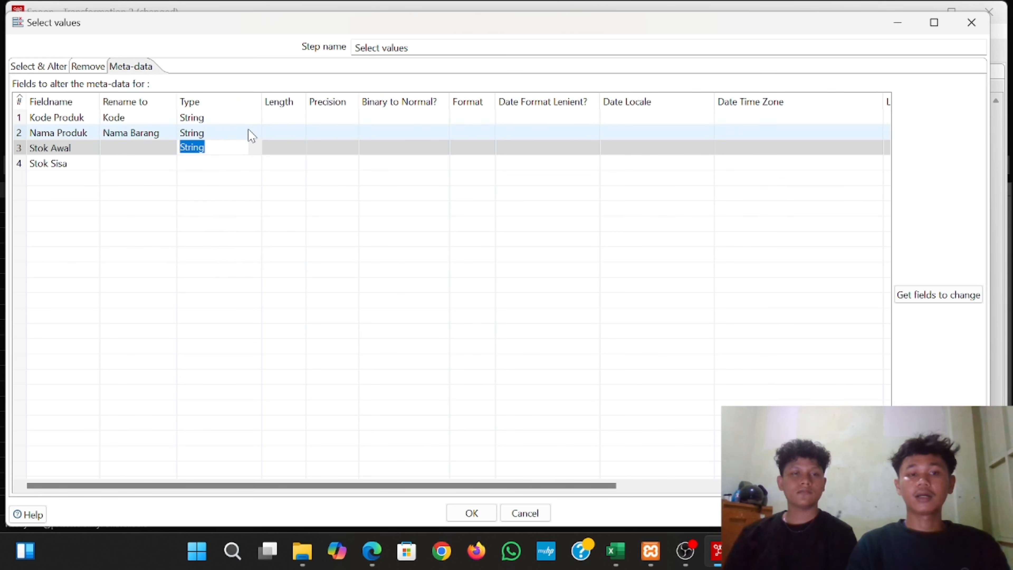
pyautogui.click(224, 164)
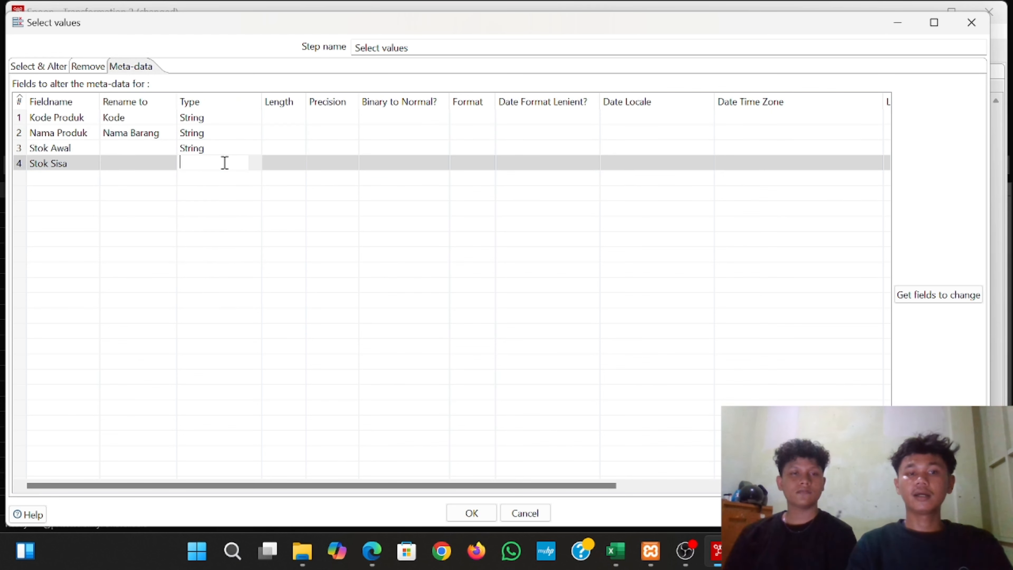
pyautogui.click(257, 166)
pyautogui.click(197, 285)
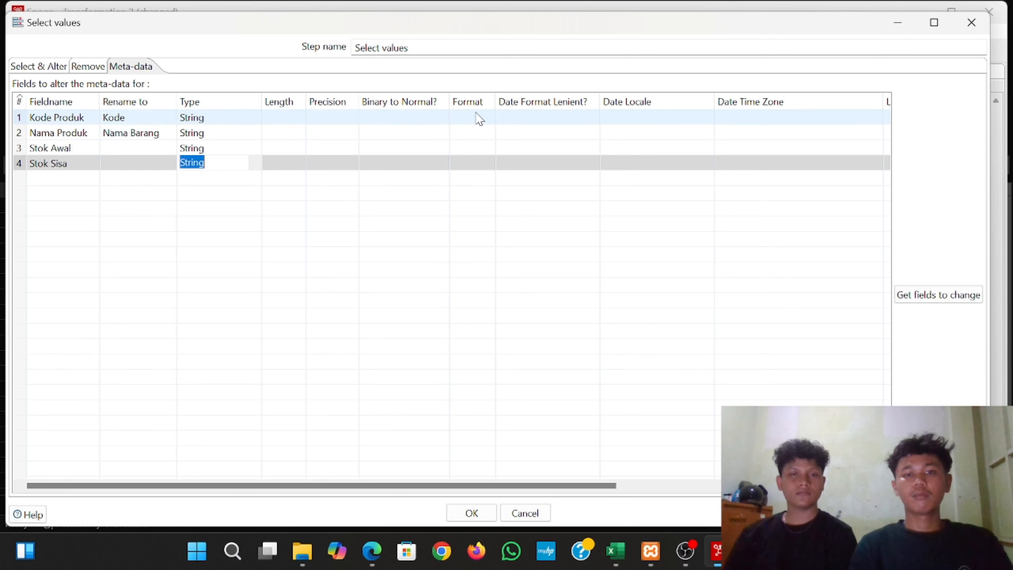
# - Set the format of Stok Awal and Stok Sisa to # and accept the Select values settings
pyautogui.click(482, 147)
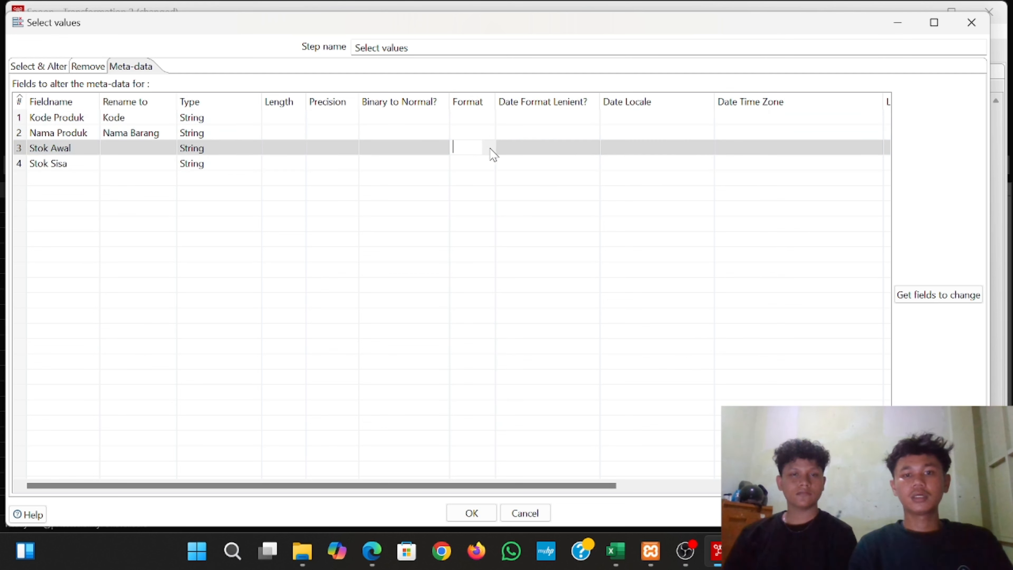
pyautogui.click(491, 148)
pyautogui.click(462, 479)
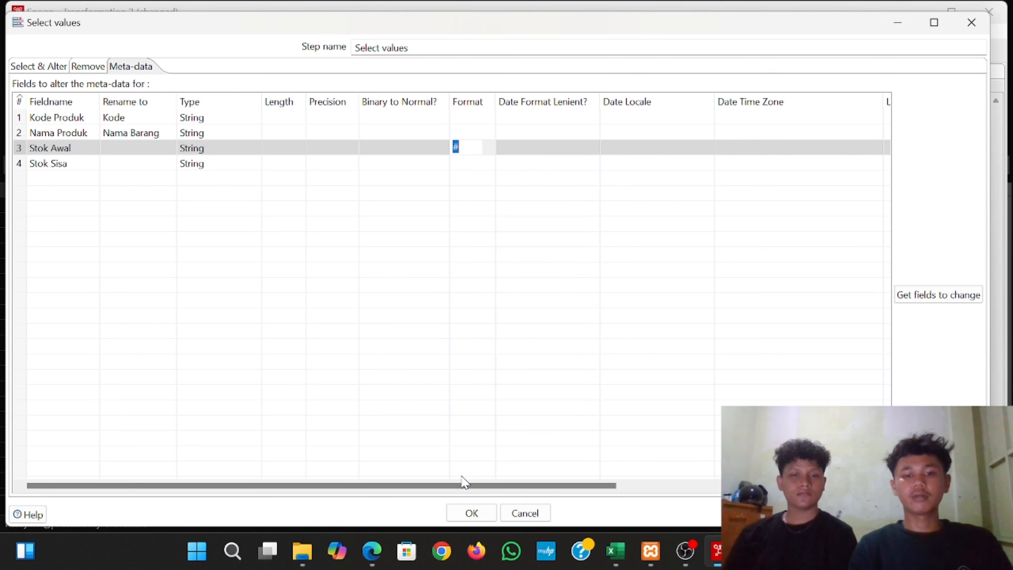
pyautogui.click(466, 162)
pyautogui.click(490, 164)
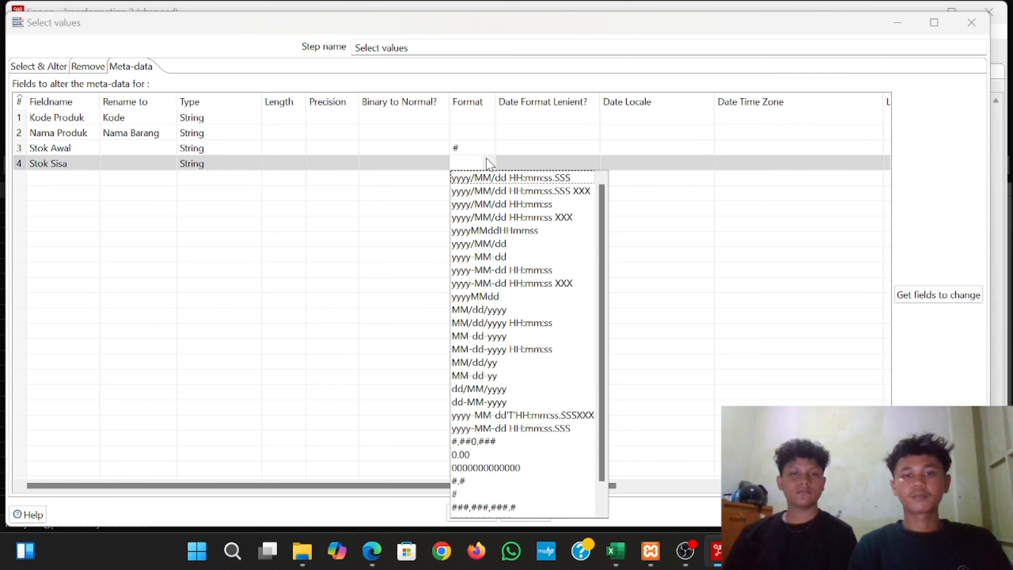
pyautogui.click(455, 495)
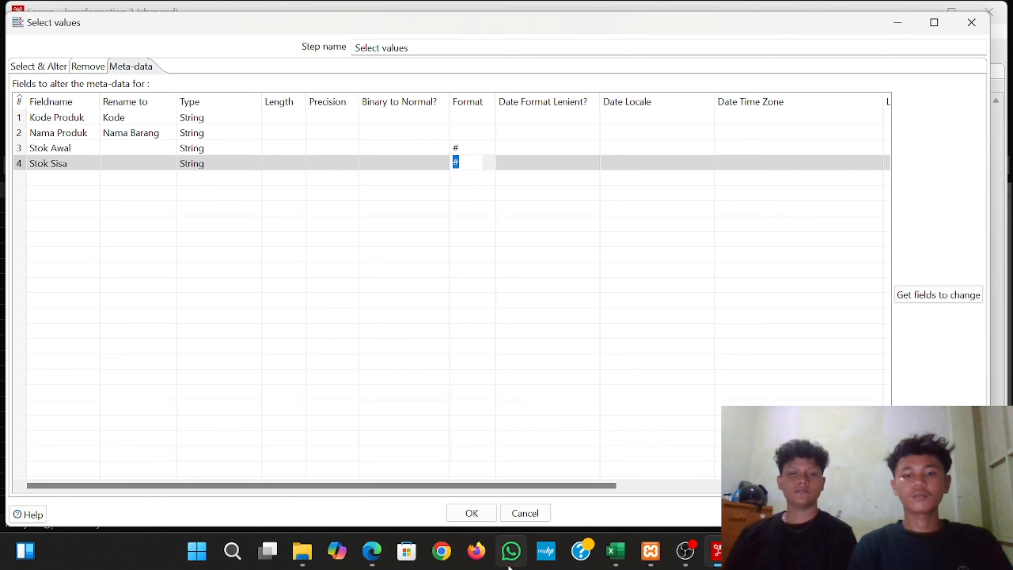
pyautogui.click(474, 515)
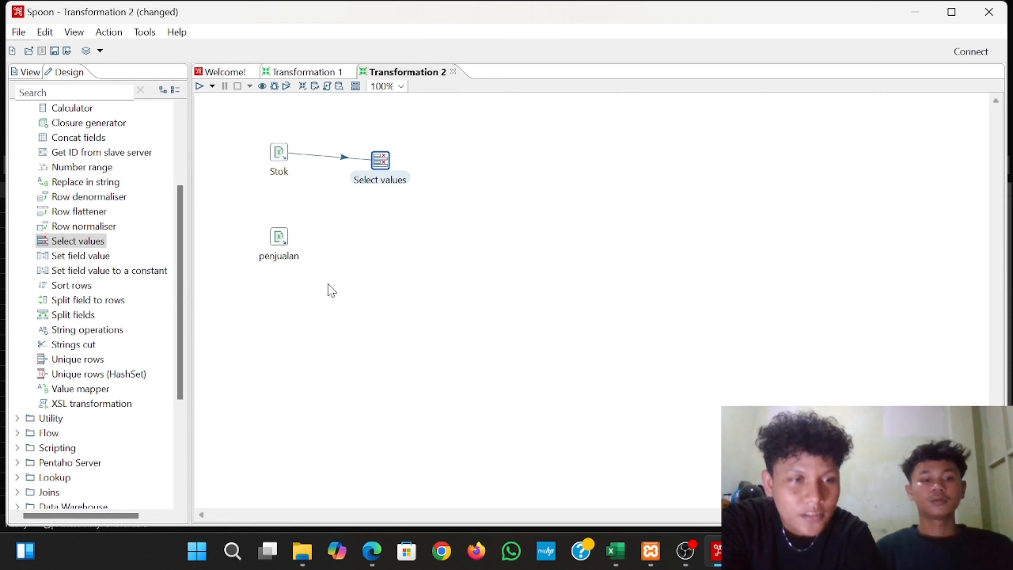
# - Add a second Select values step beside penjualan and connect penjualan to it with a hop
pyautogui.moveTo(76, 241); pyautogui.dragTo(380, 245)
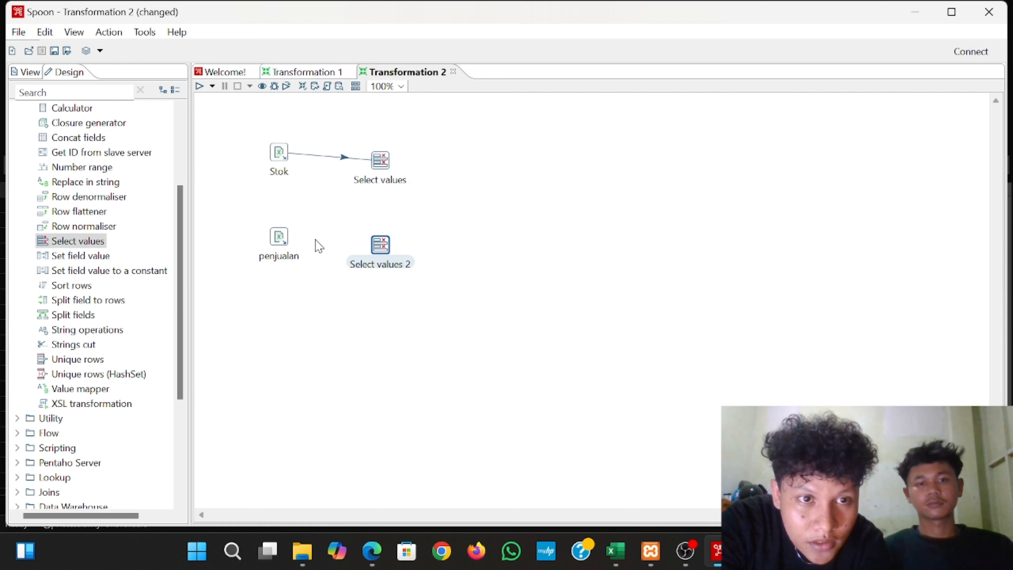
pyautogui.click(280, 239)
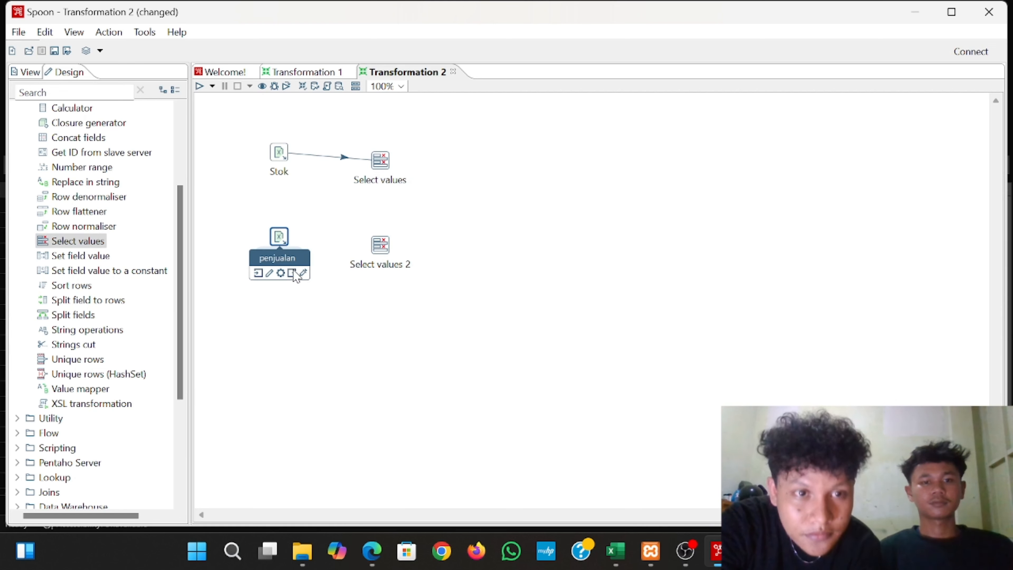
pyautogui.moveTo(295, 275); pyautogui.dragTo(394, 250)
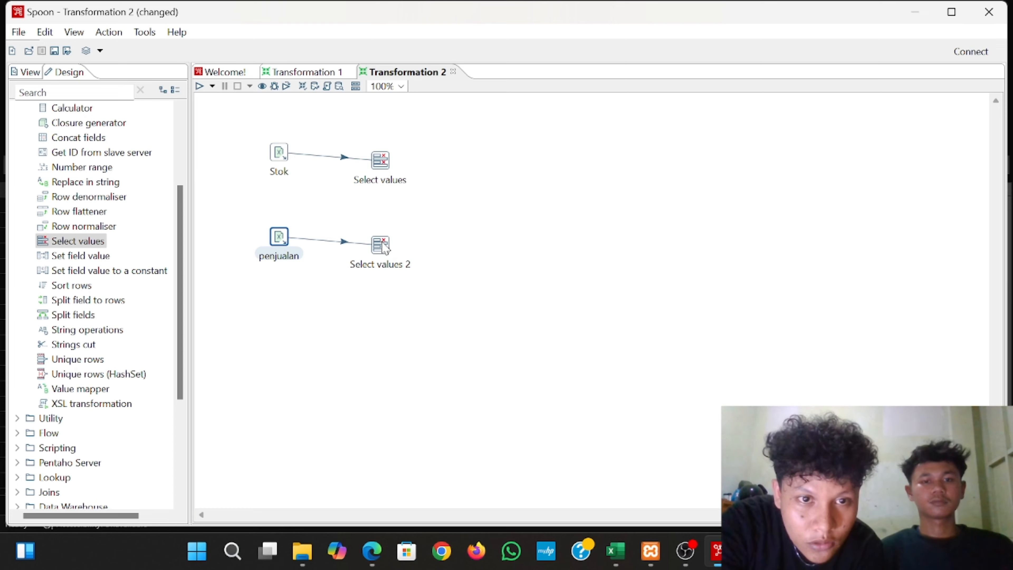
# - Open the meta-data settings of the Select values step connected to penjualan and load its incoming fields
pyautogui.doubleClick(385, 248)
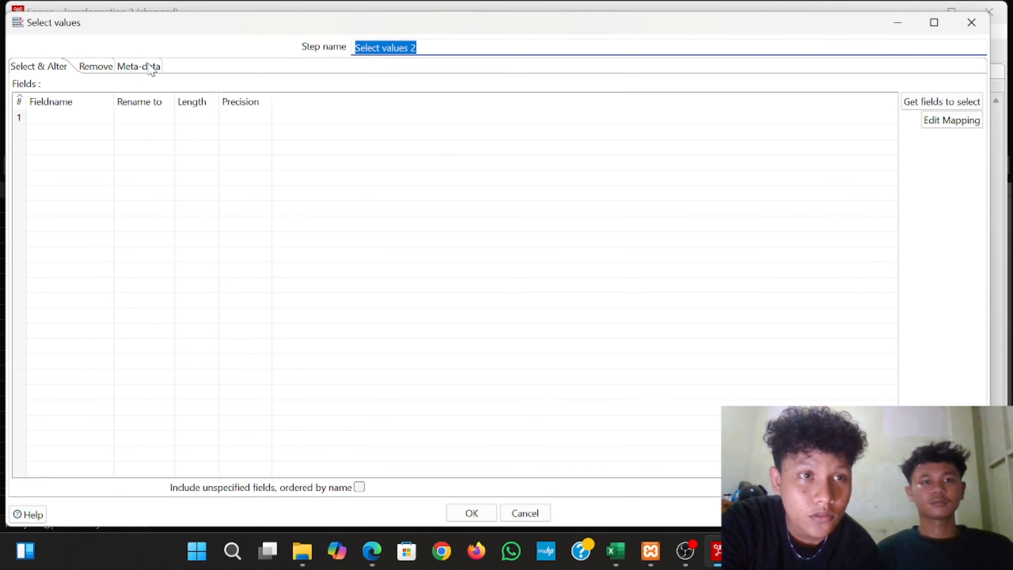
pyautogui.click(148, 67)
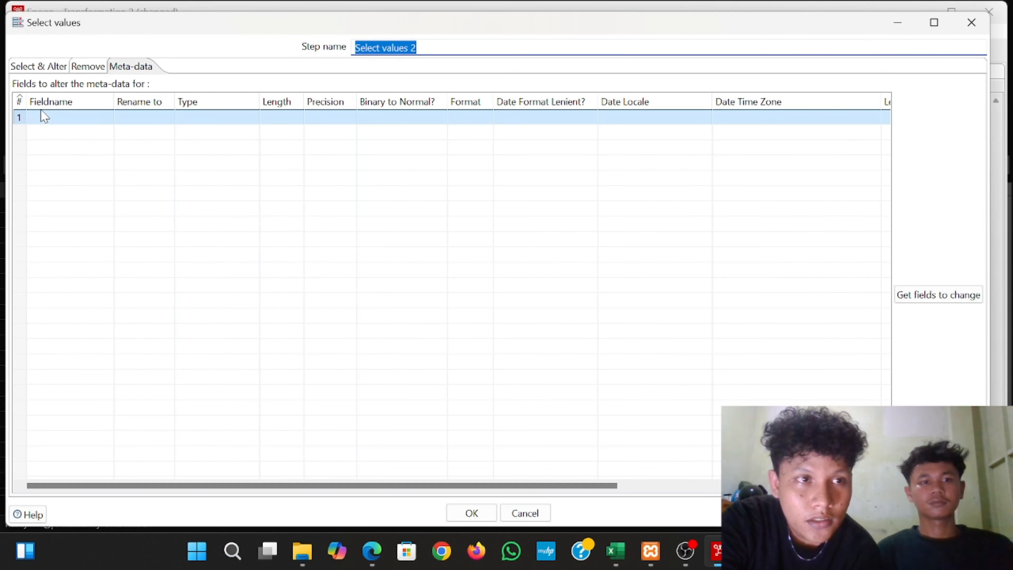
pyautogui.click(42, 116)
pyautogui.click(917, 297)
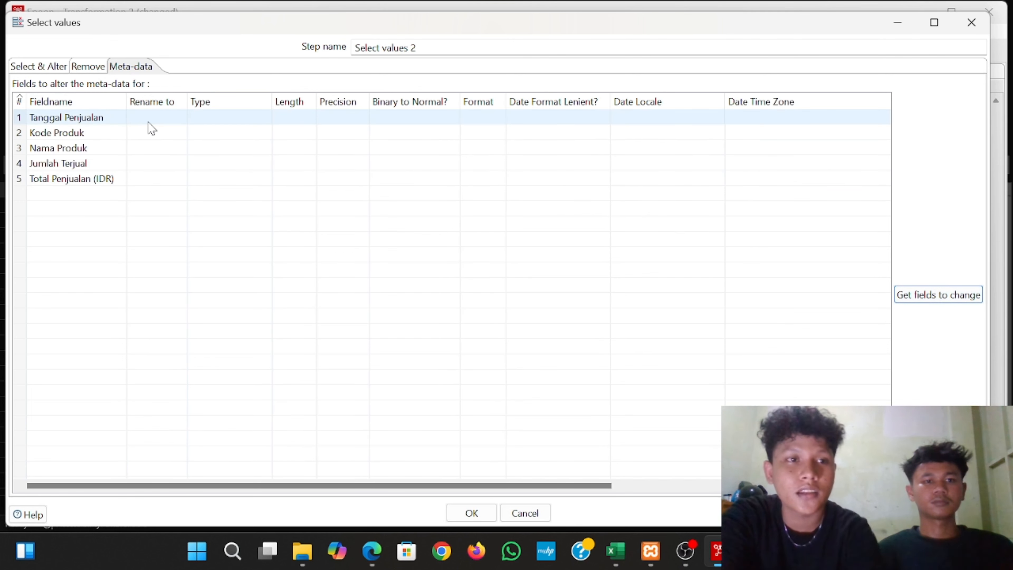
# - Rename the Nama Produk field to "nama barang" in the meta-data
pyautogui.click(155, 149)
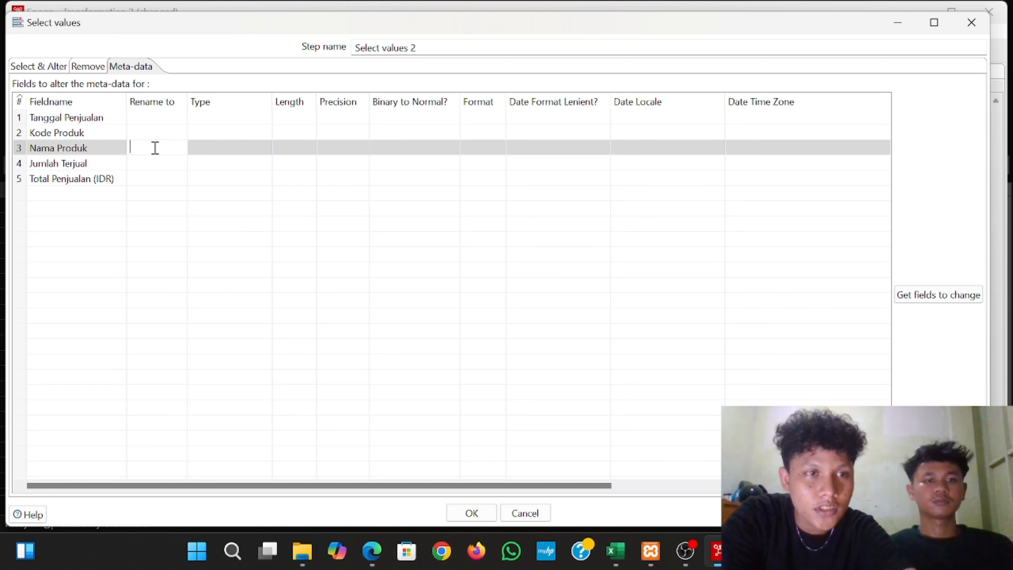
pyautogui.write('nama')
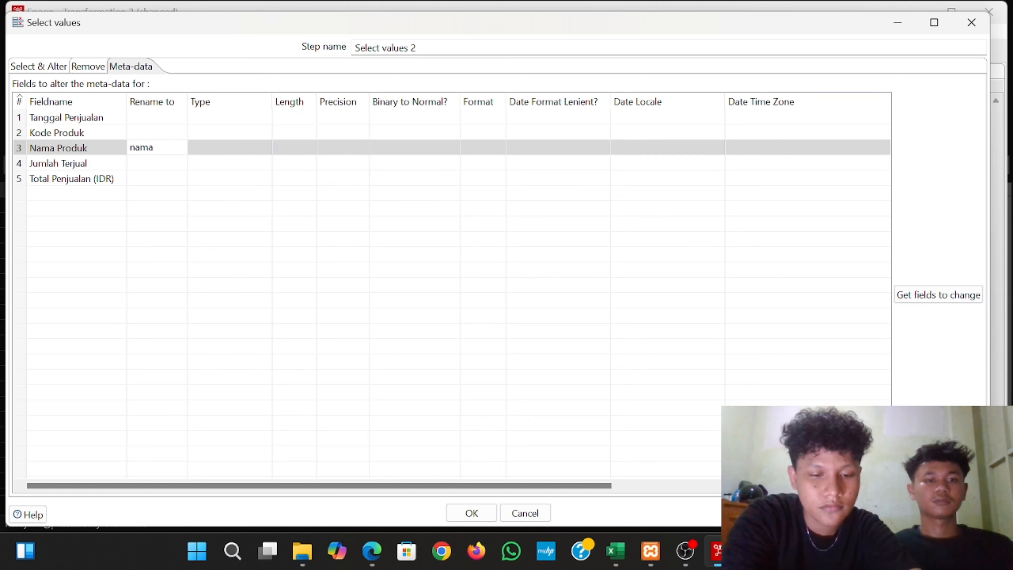
pyautogui.write(' baran')
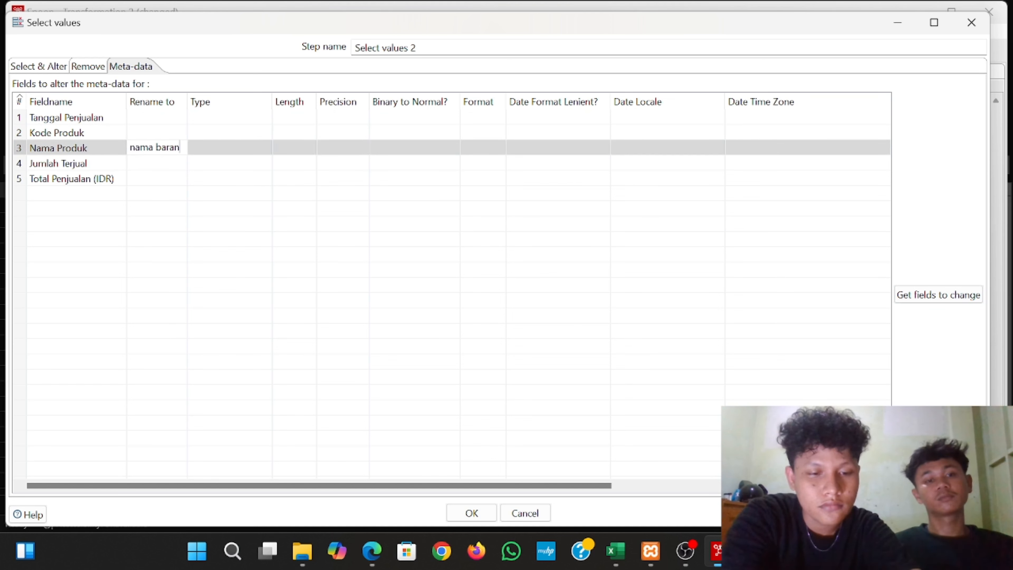
pyautogui.write('g')
# - Set the type of Tanggal Penjualan, Kode Produk, Nama Produk, Jumlah Terjual and Total Penjualan (IDR) to String
pyautogui.click(282, 120)
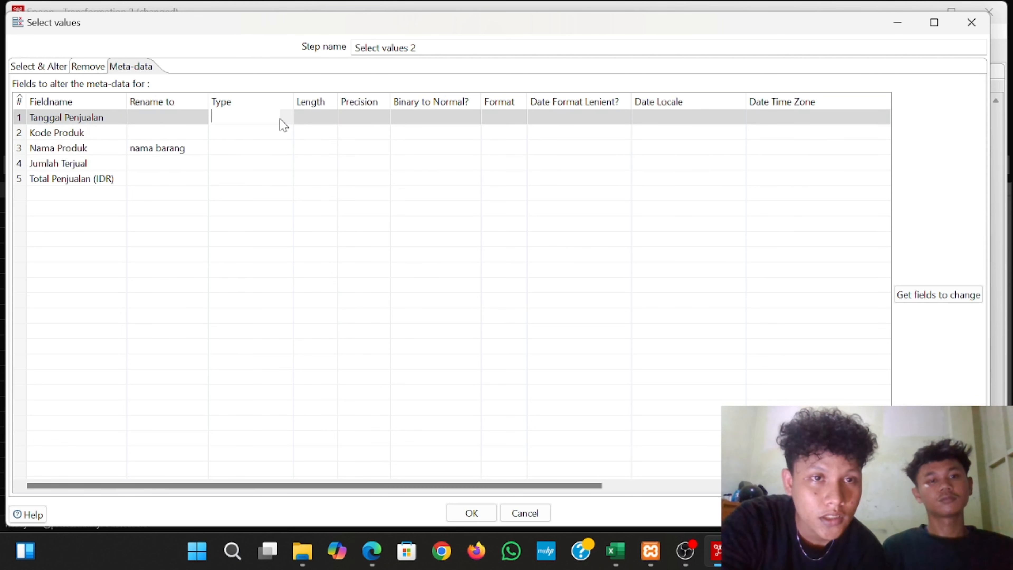
pyautogui.click(288, 119)
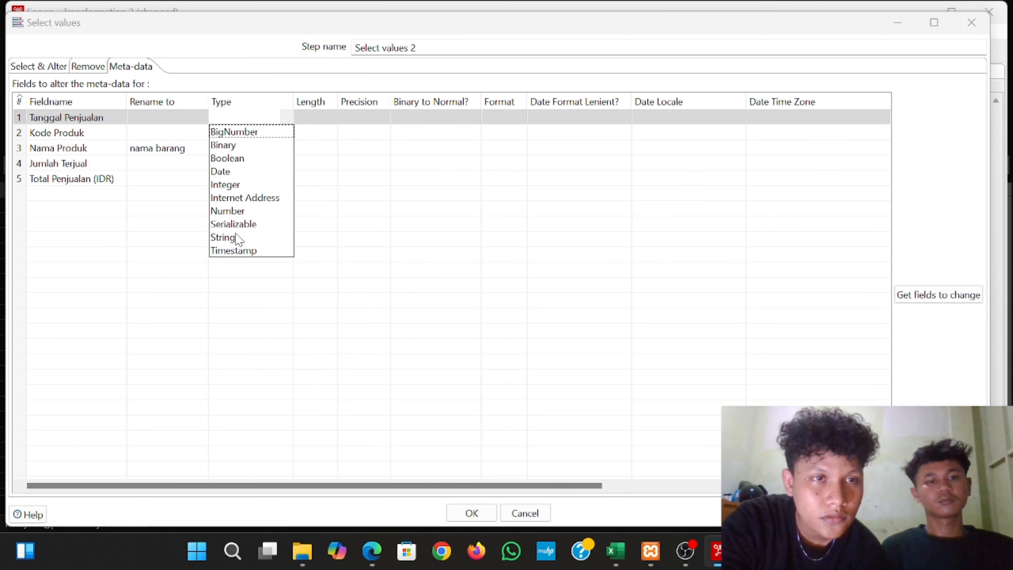
pyautogui.click(226, 237)
pyautogui.click(285, 133)
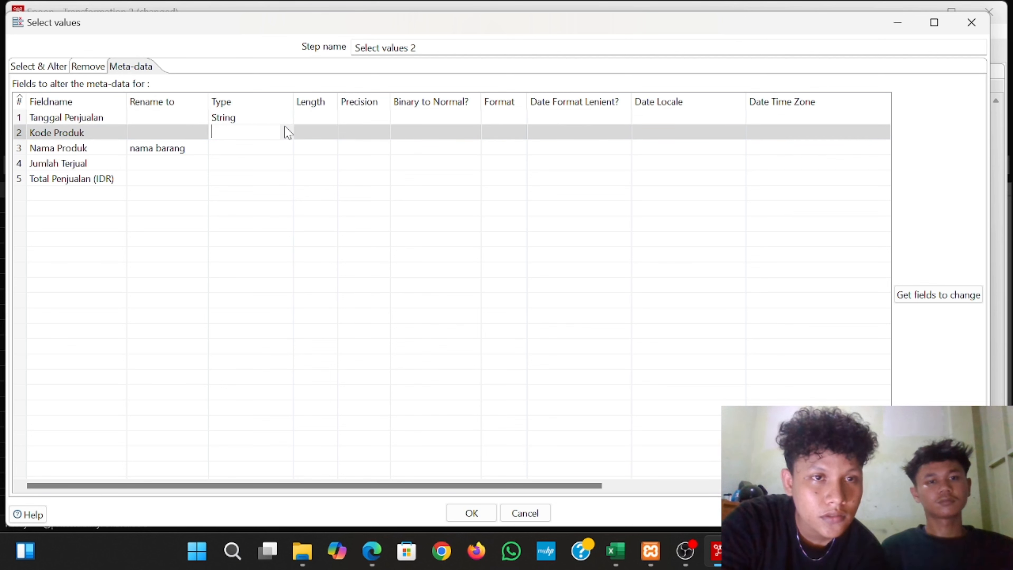
pyautogui.click(287, 132)
pyautogui.click(223, 252)
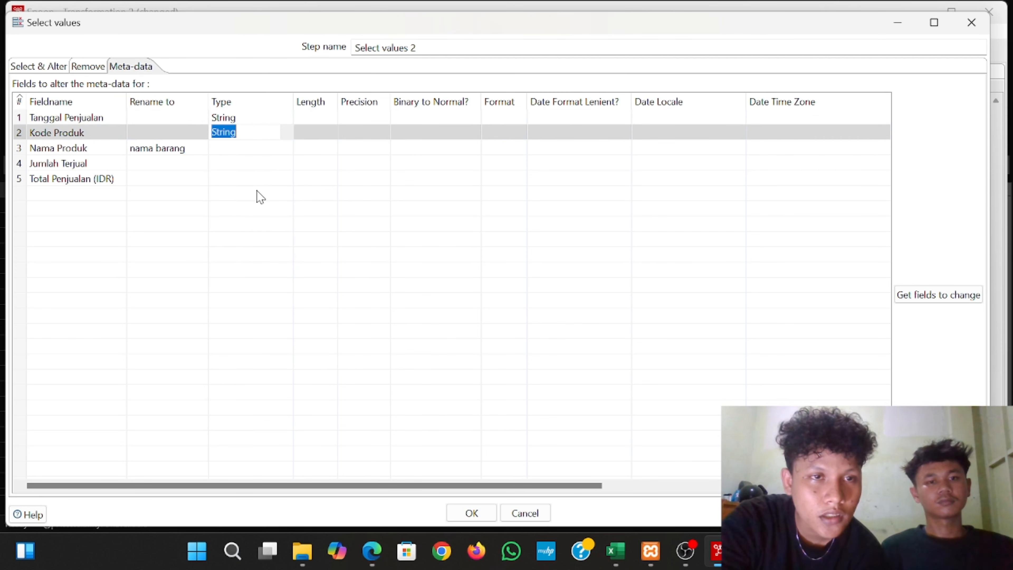
pyautogui.click(279, 148)
pyautogui.click(288, 148)
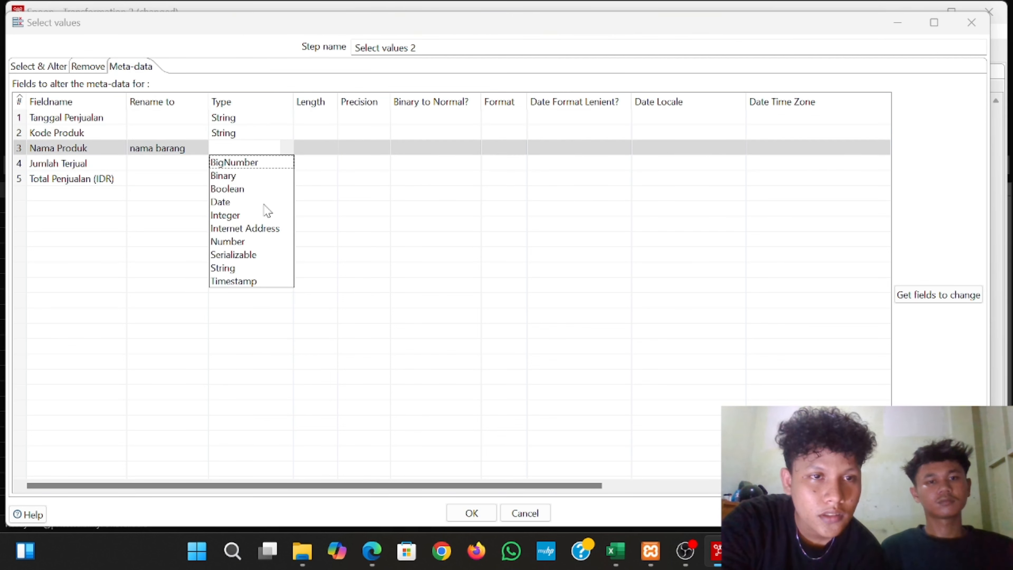
pyautogui.click(231, 269)
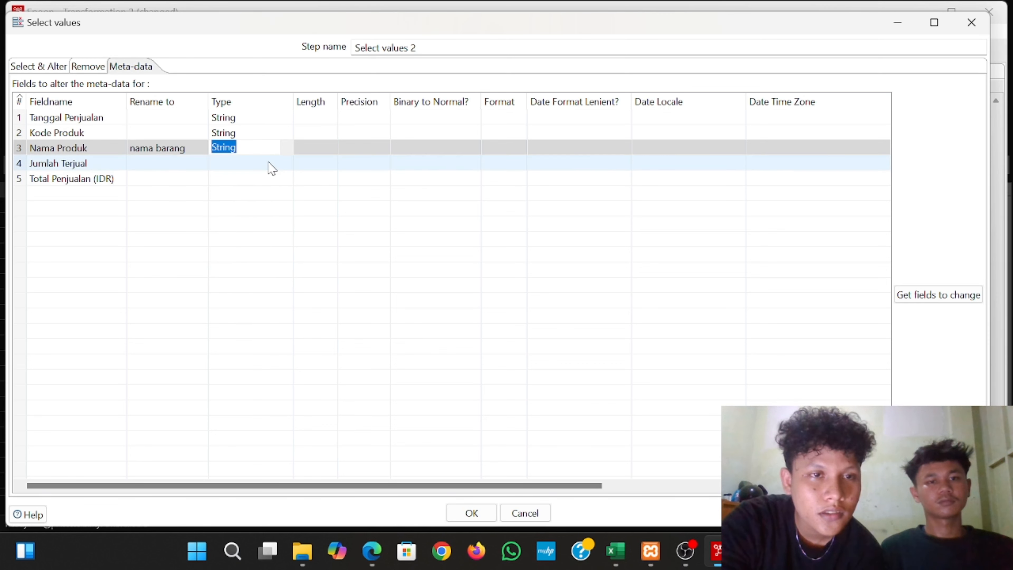
pyautogui.click(281, 163)
pyautogui.click(285, 162)
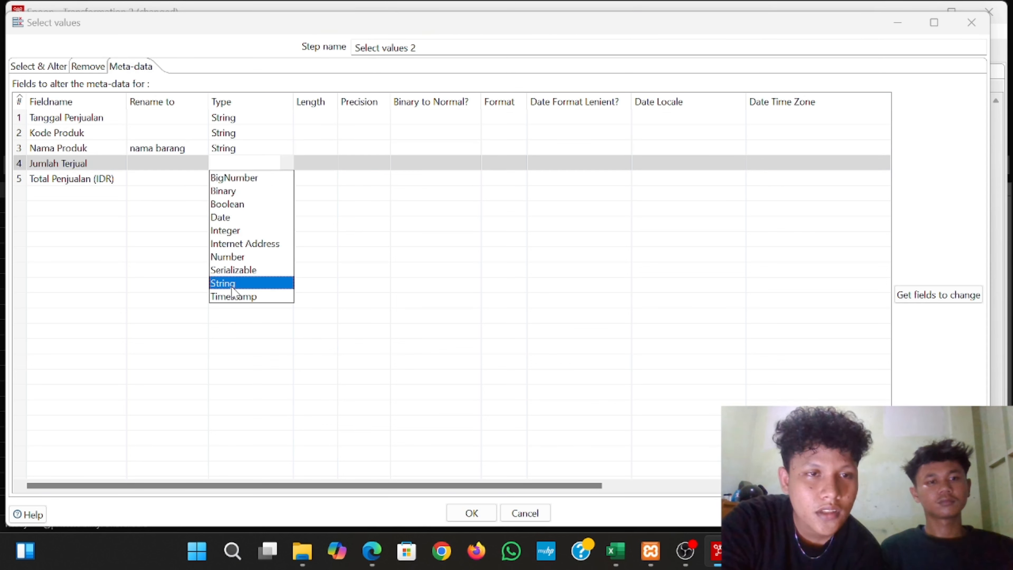
pyautogui.click(240, 283)
pyautogui.click(268, 179)
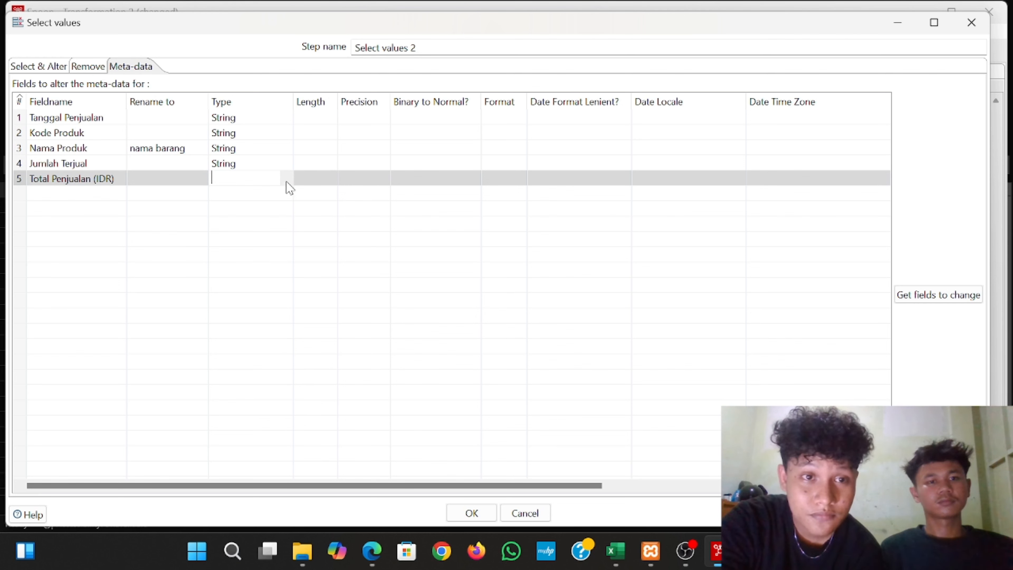
pyautogui.click(286, 182)
pyautogui.click(248, 298)
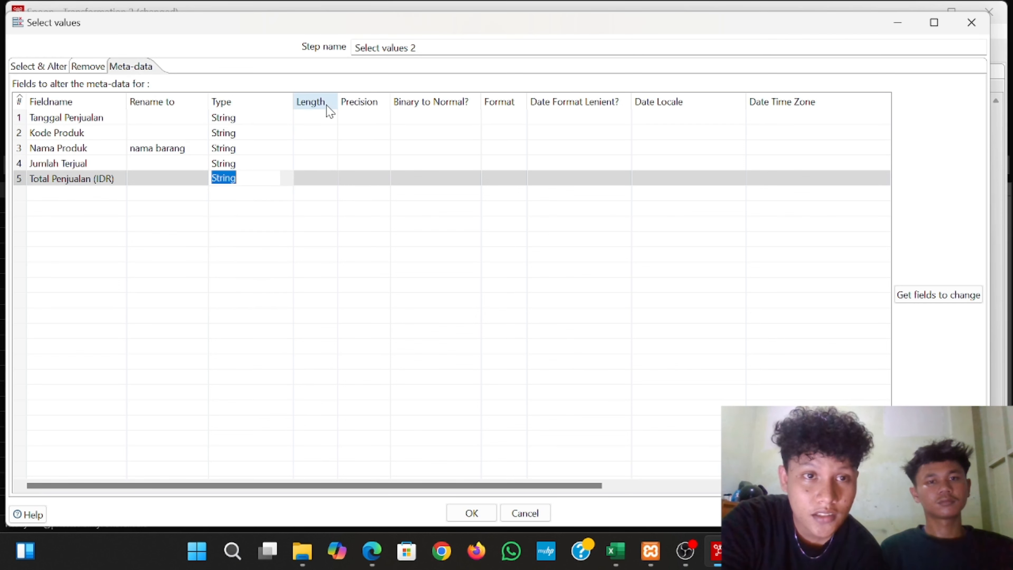
# - Set the length of all five sales fields, from Tanggal Penjualan to Total Penjualan (IDR), to 20
pyautogui.click(315, 117)
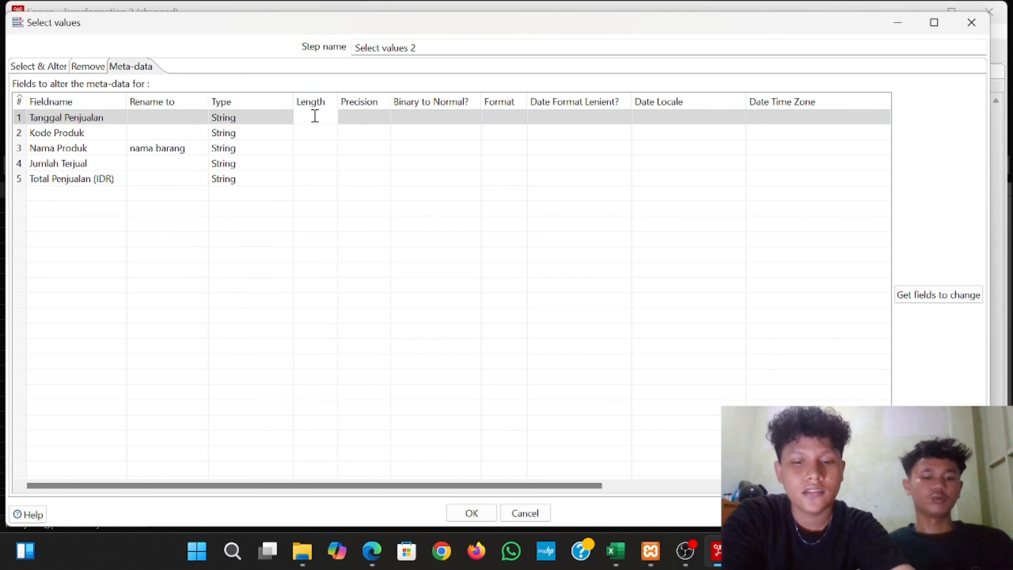
pyautogui.write('20')
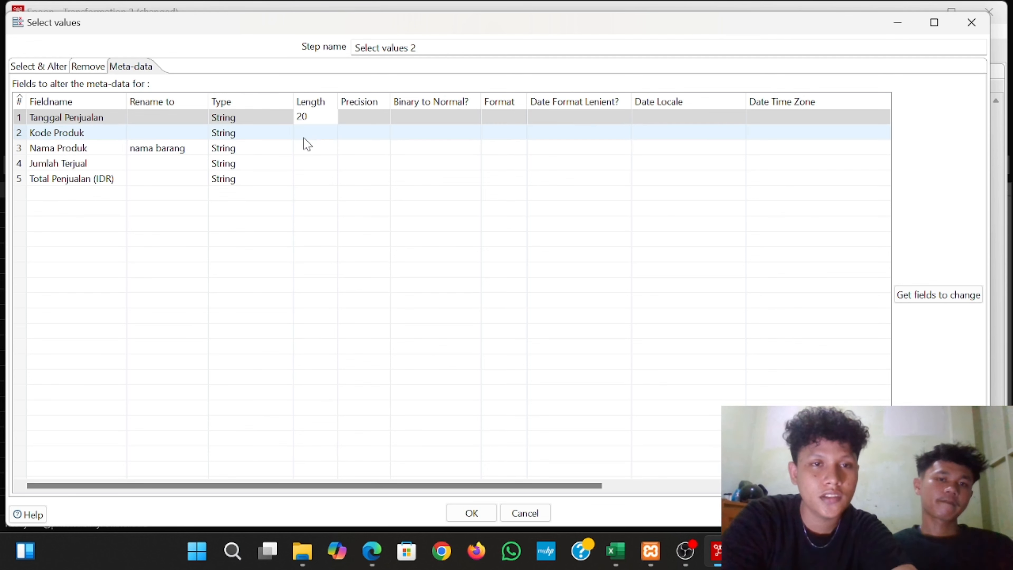
pyautogui.click(307, 133)
pyautogui.write('20')
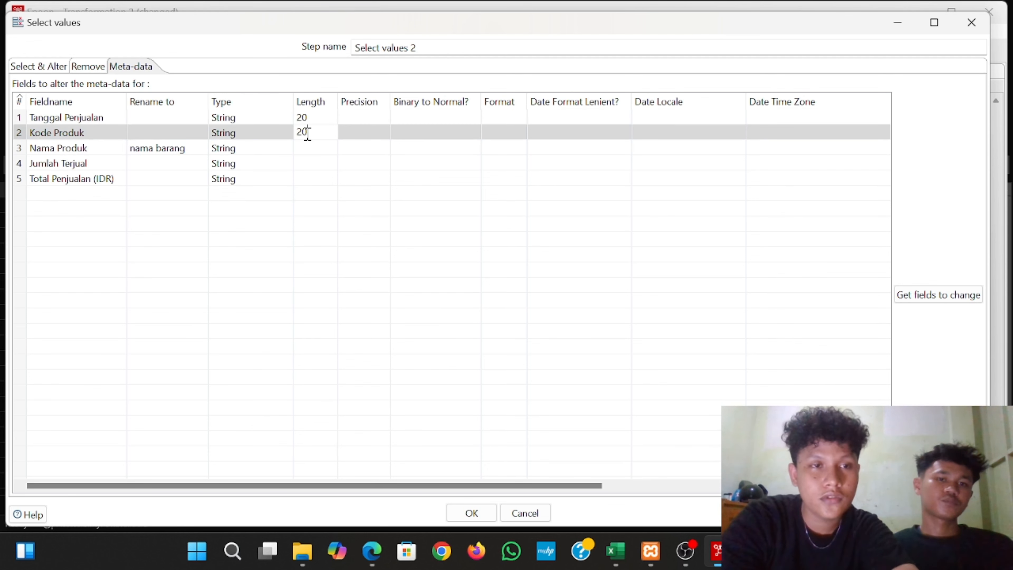
pyautogui.click(310, 148)
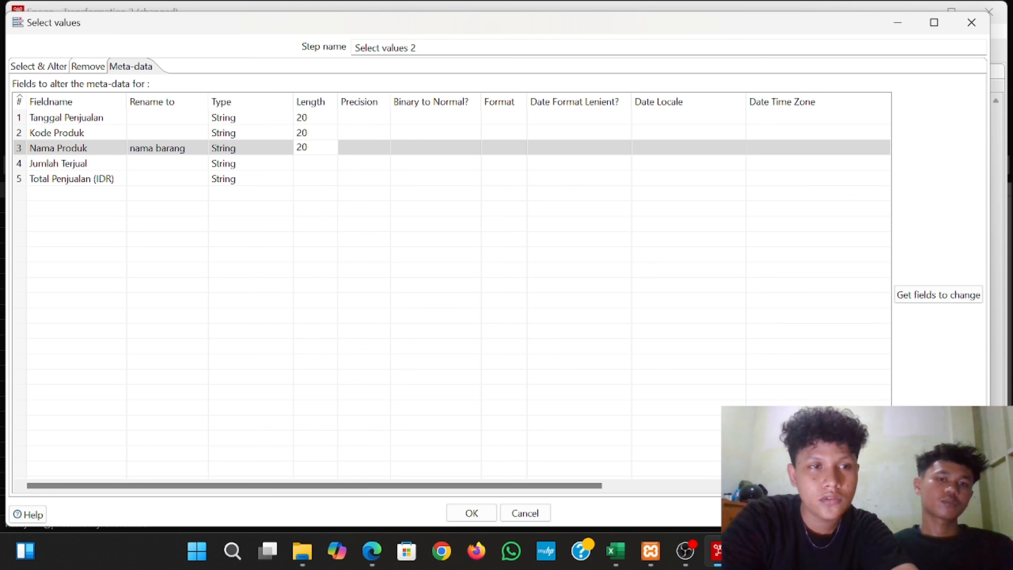
pyautogui.click(320, 165)
pyautogui.write('20')
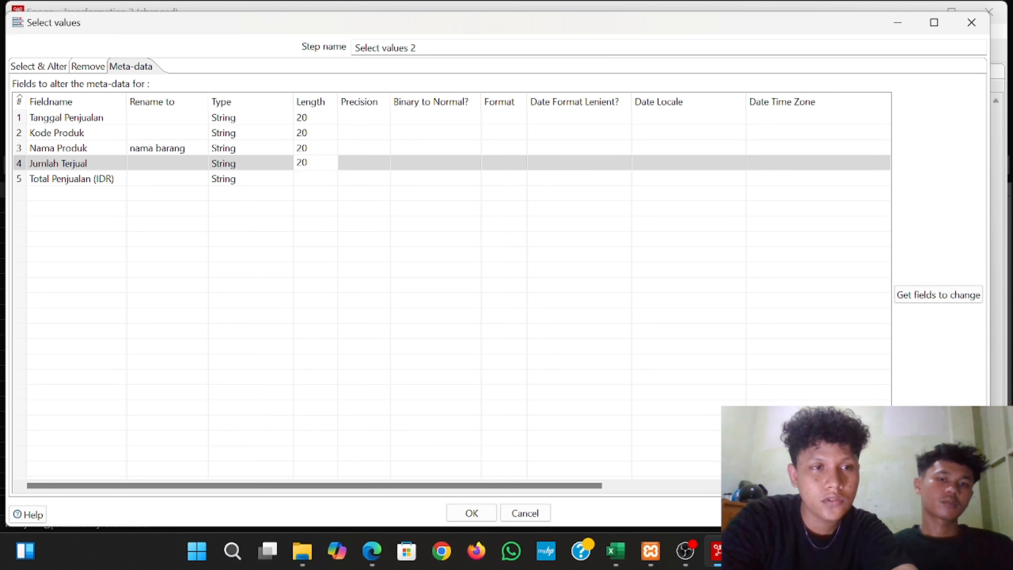
pyautogui.click(320, 175)
pyautogui.write('20')
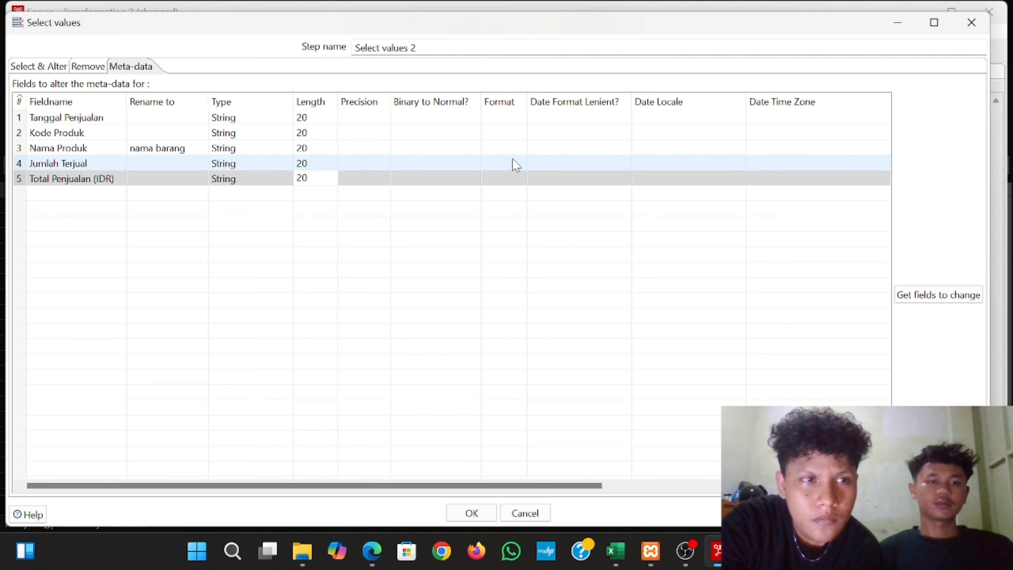
# - Set the format of the Jumlah Terjual field to # and accept the Select values 2 settings
pyautogui.click(503, 163)
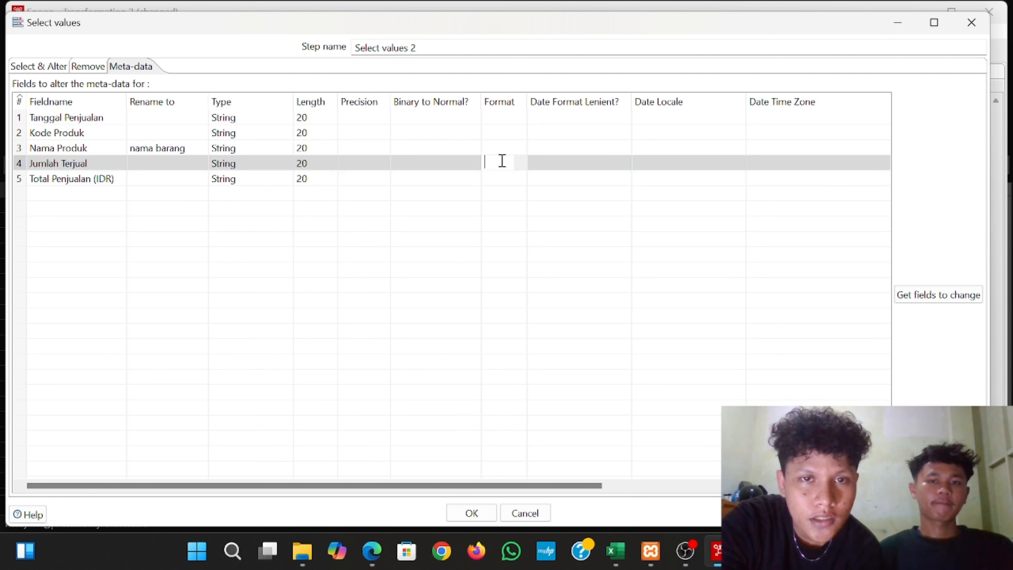
pyautogui.click(525, 164)
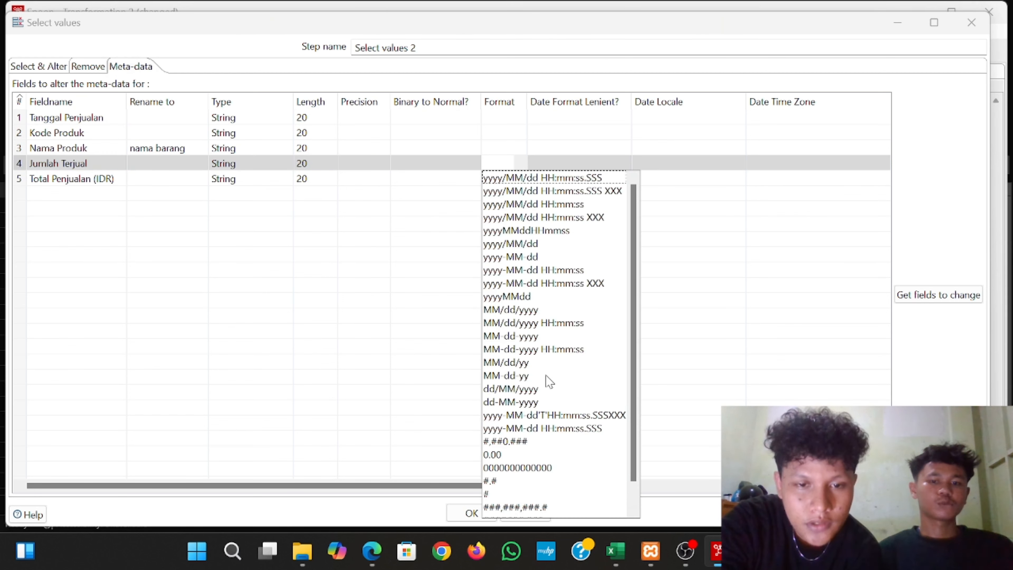
pyautogui.click(490, 495)
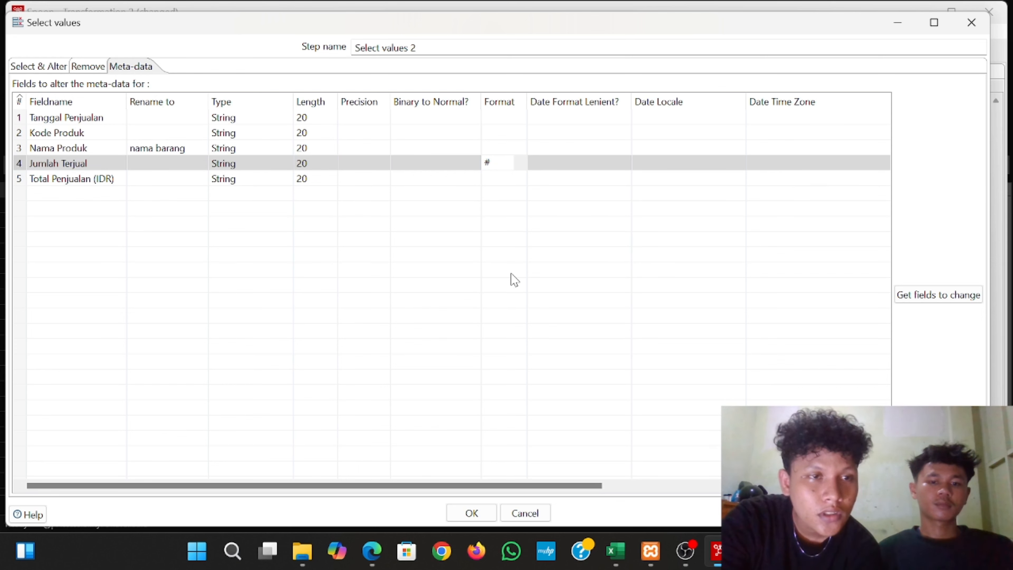
pyautogui.click(465, 517)
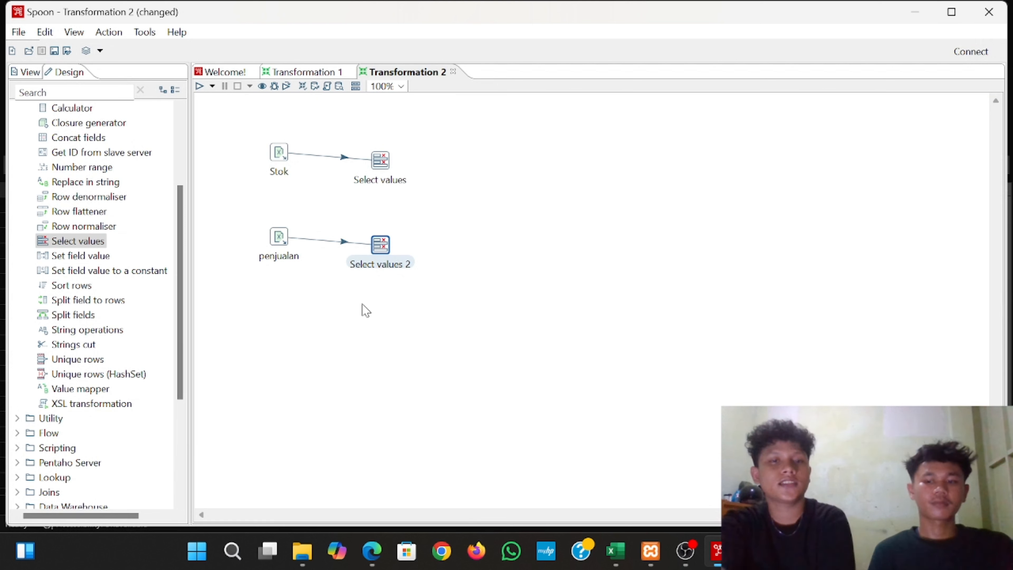
# - Preview the output rows of the Select values step connected to Stok with a quick launch
pyautogui.rightClick(378, 169)
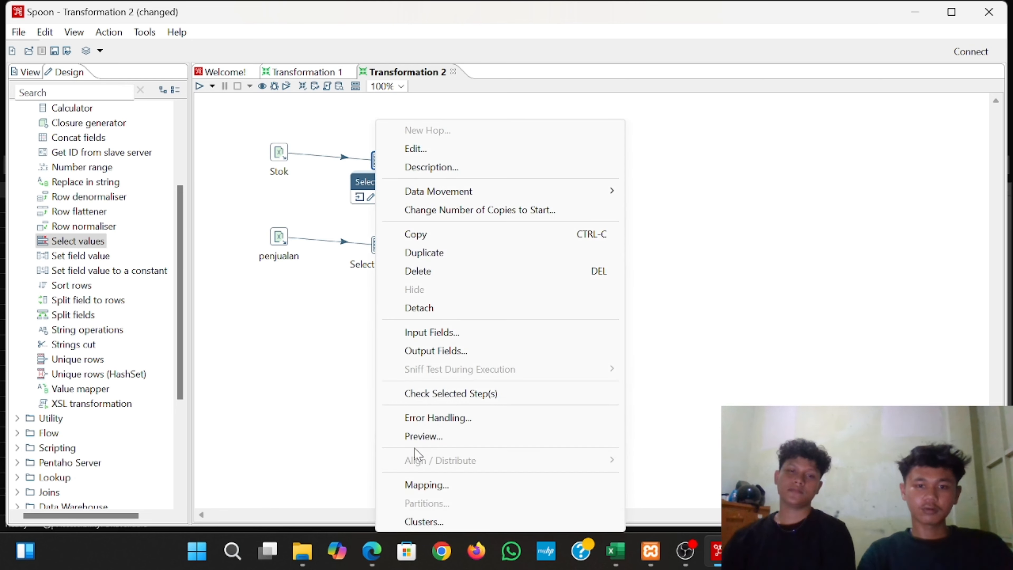
pyautogui.click(423, 439)
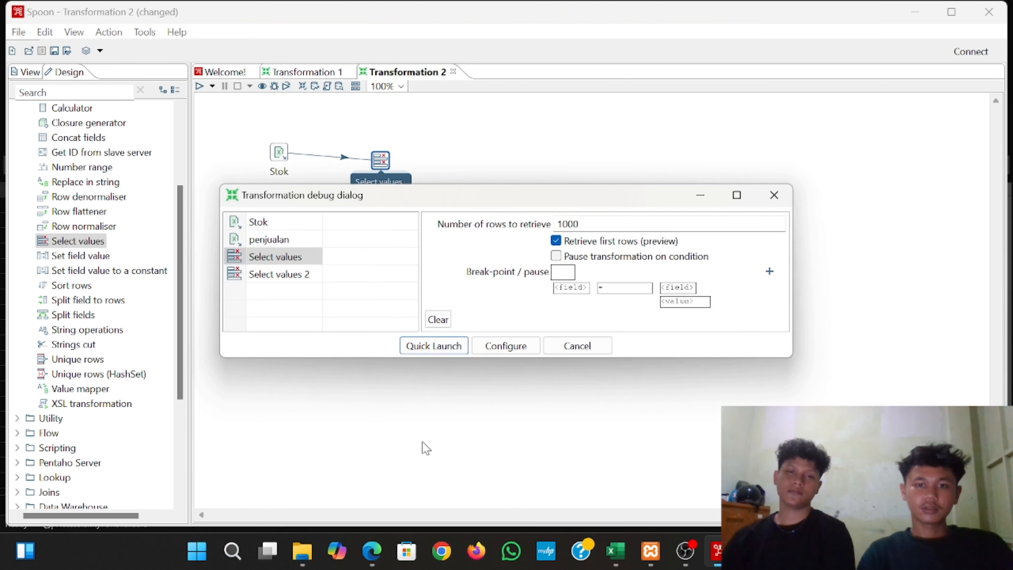
pyautogui.click(433, 346)
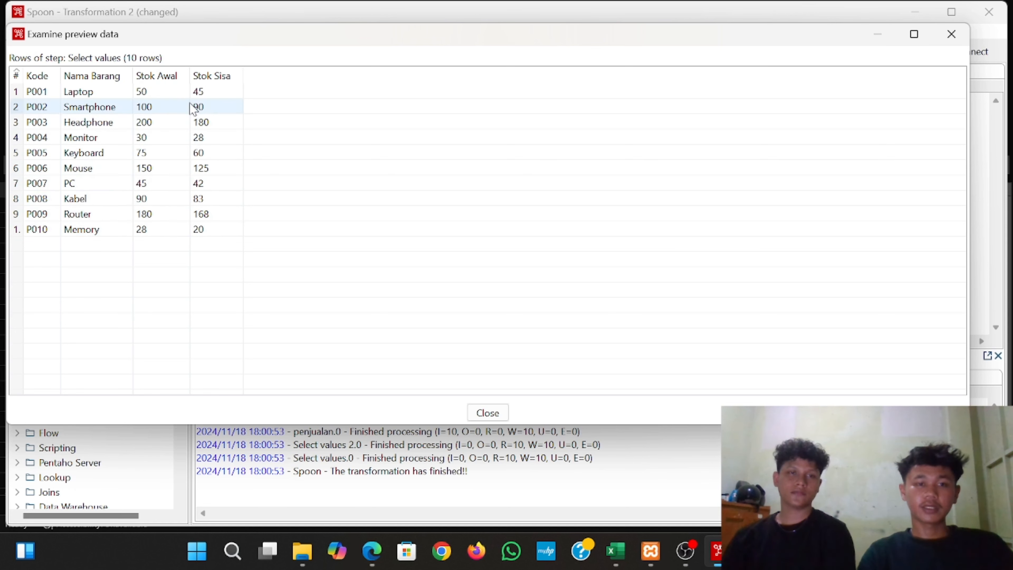
pyautogui.click(951, 36)
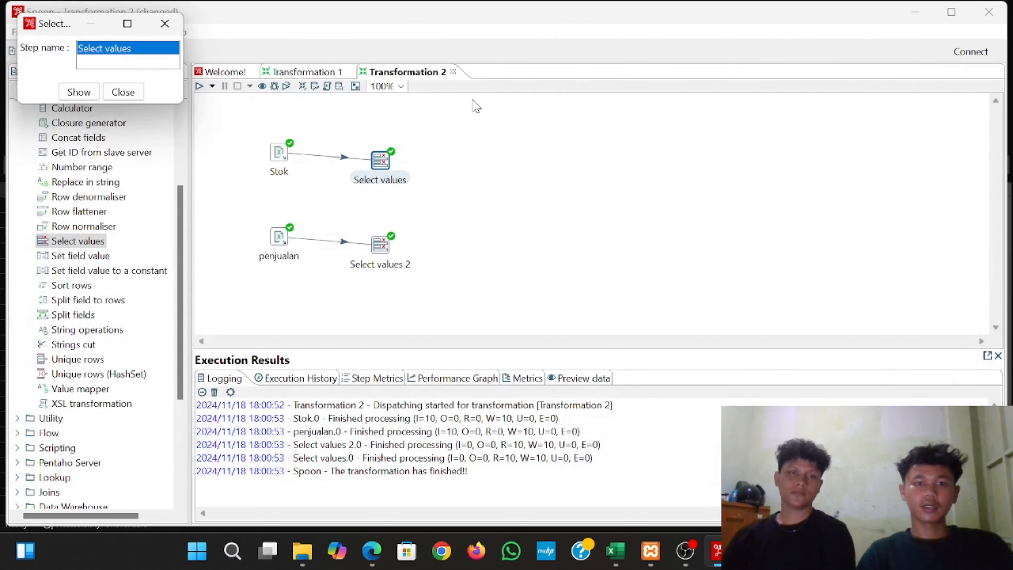
# - Preview the original rows of the Stok input for comparison, closing all preview windows when done
pyautogui.click(281, 158)
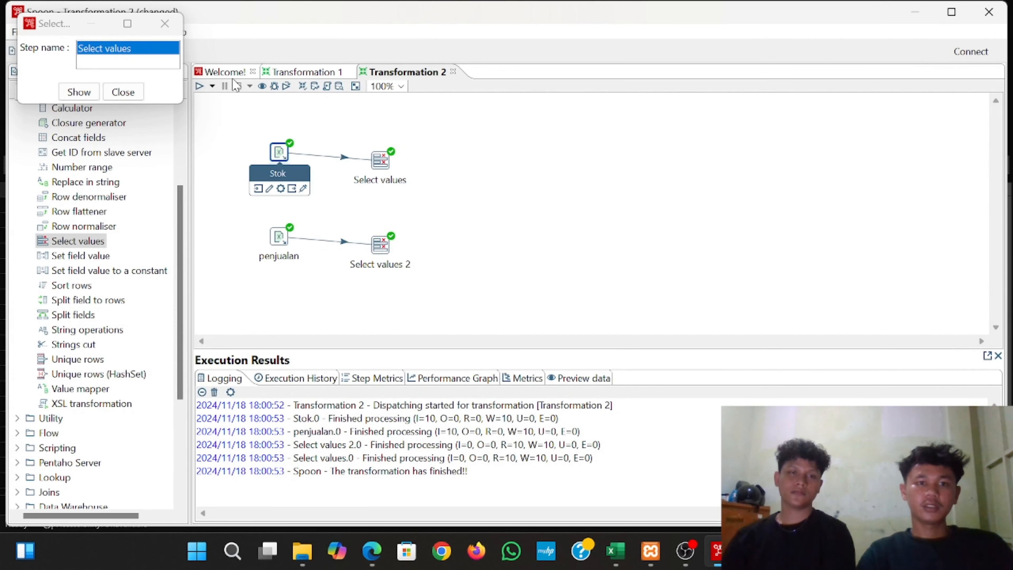
pyautogui.click(263, 87)
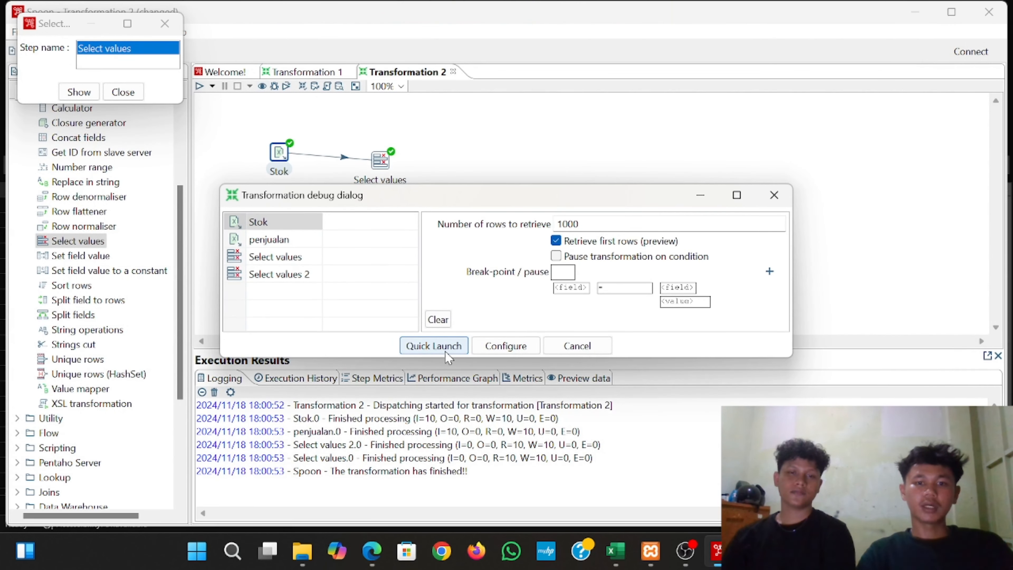
pyautogui.click(433, 345)
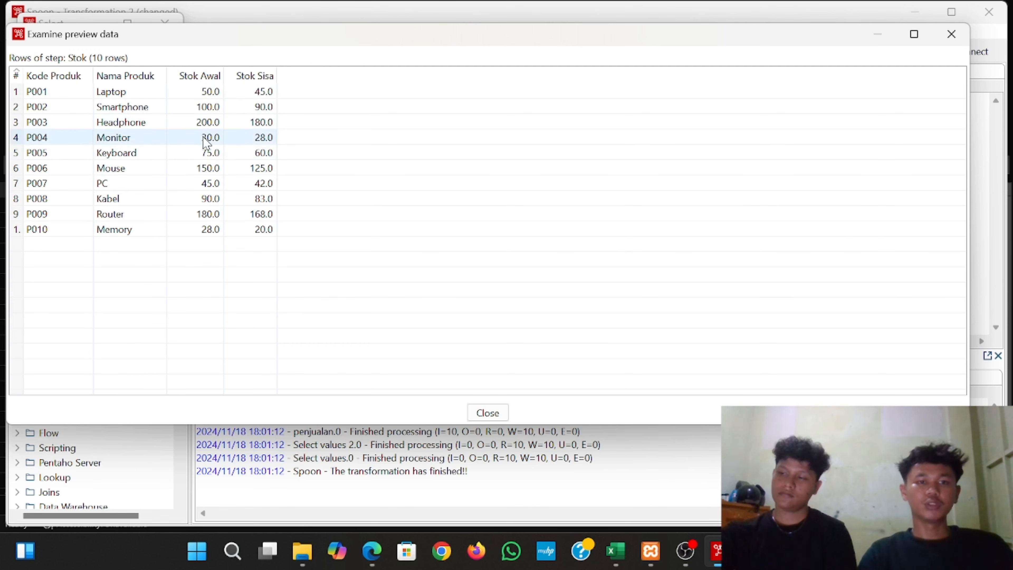
pyautogui.click(951, 35)
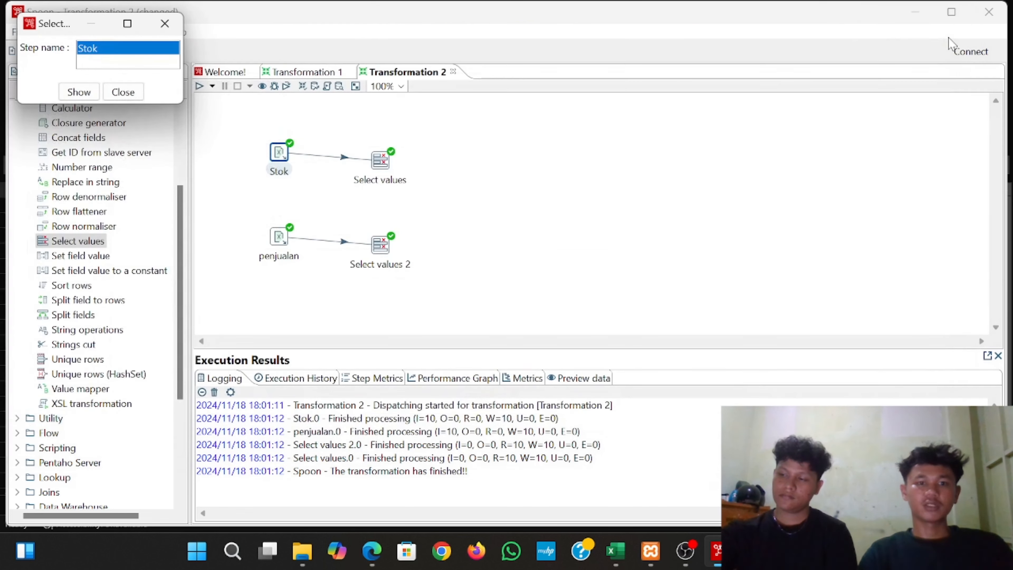
pyautogui.click(123, 92)
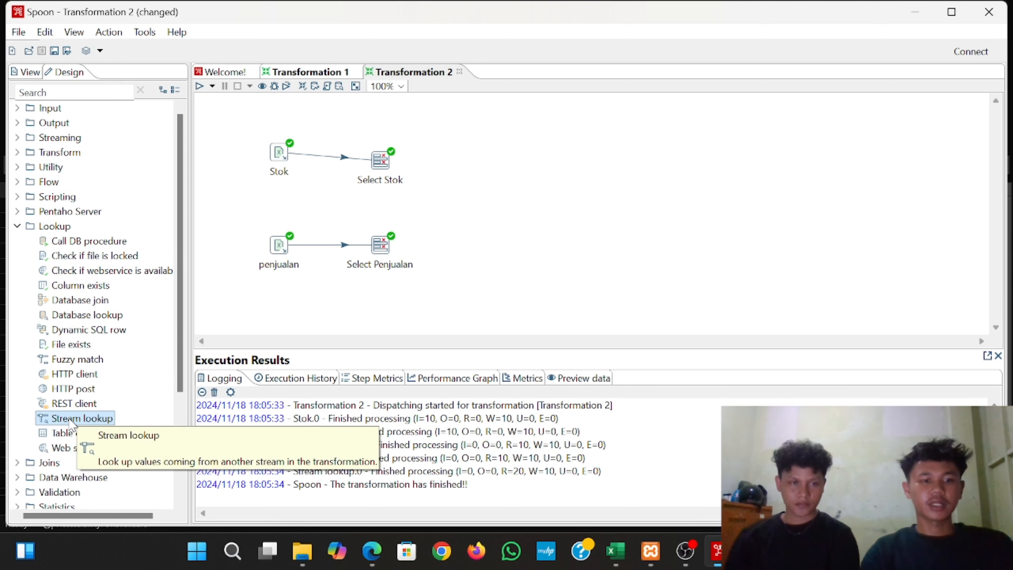
# - Add a Stream lookup step beside the two Select steps and feed it the main output of Select Stok
pyautogui.moveTo(70, 421); pyautogui.dragTo(487, 212)
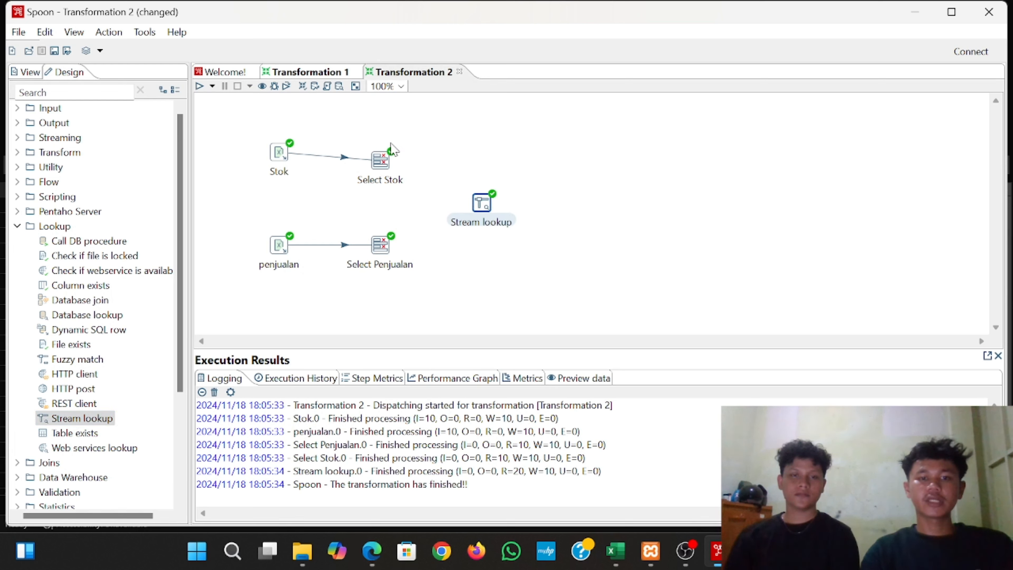
pyautogui.click(386, 152)
pyautogui.click(387, 160)
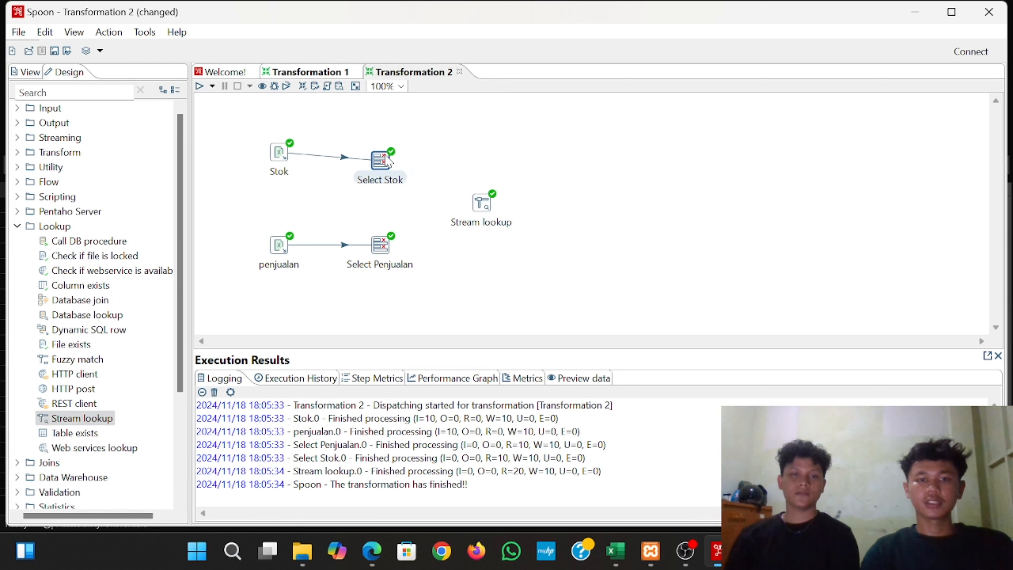
pyautogui.moveTo(385, 161)
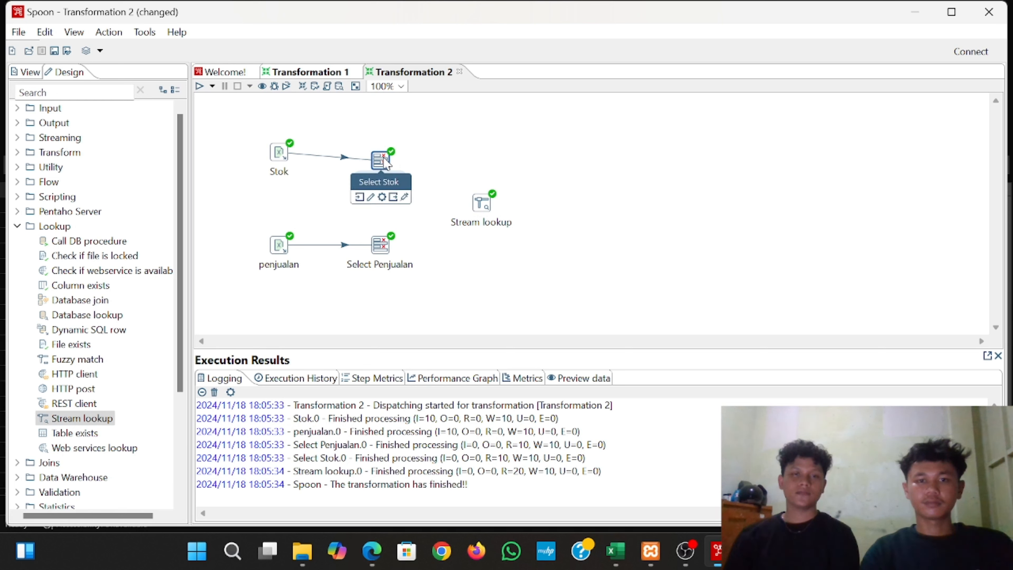
pyautogui.moveTo(398, 201); pyautogui.dragTo(484, 207)
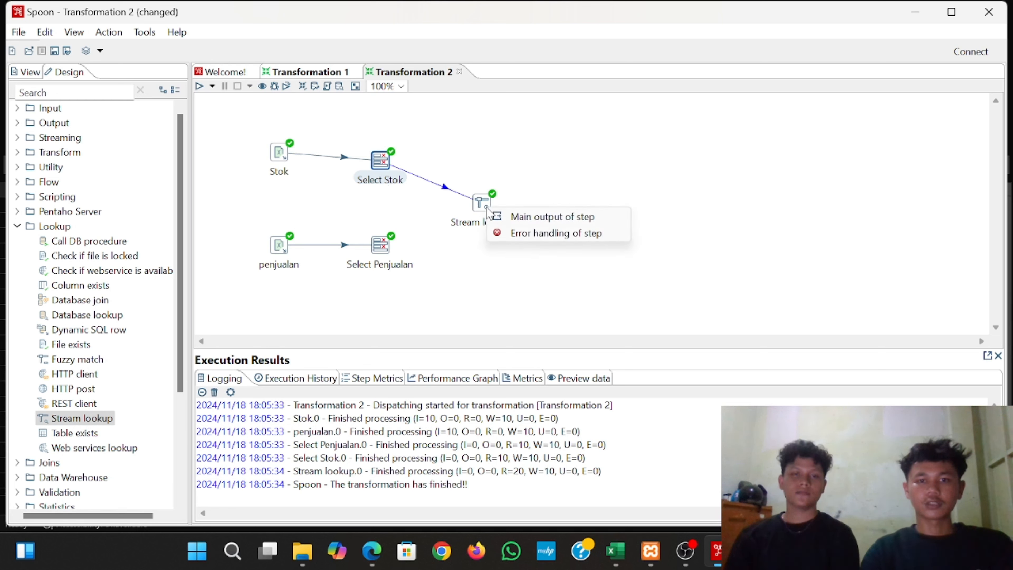
pyautogui.click(522, 218)
# - Connect the main output of Select Penjualan to the Stream lookup step
pyautogui.moveTo(382, 253)
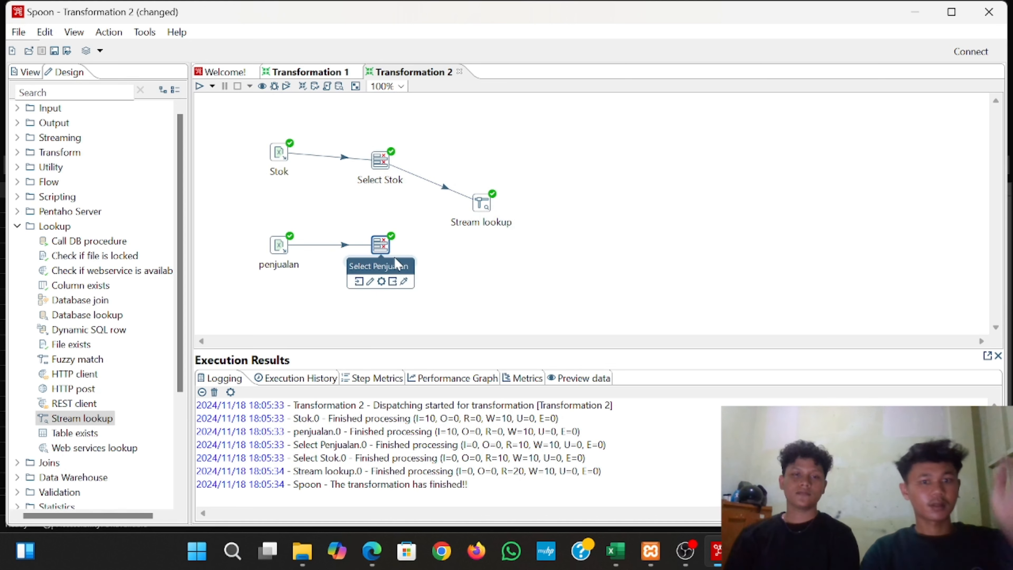
pyautogui.moveTo(392, 285); pyautogui.dragTo(487, 200)
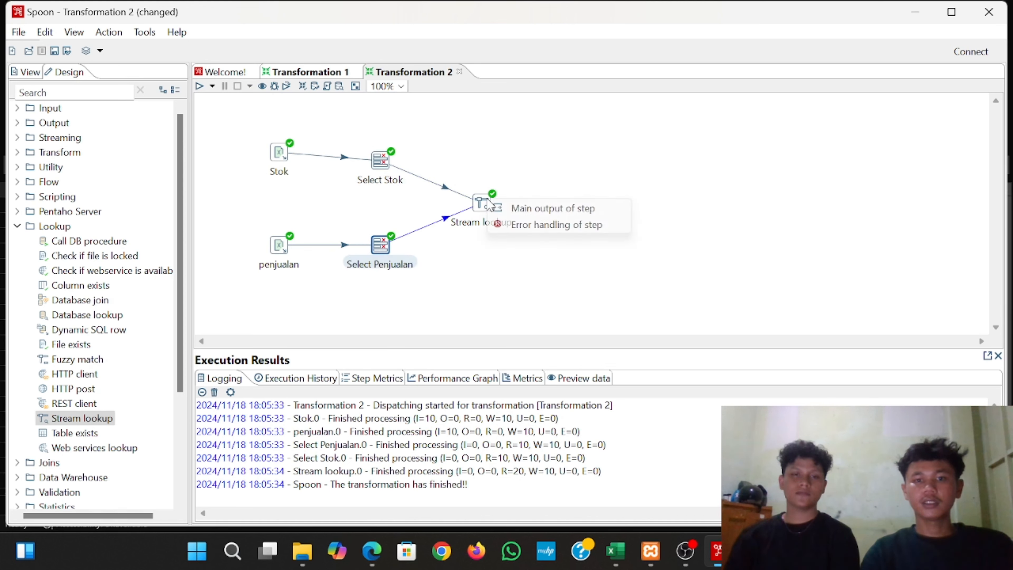
pyautogui.click(515, 210)
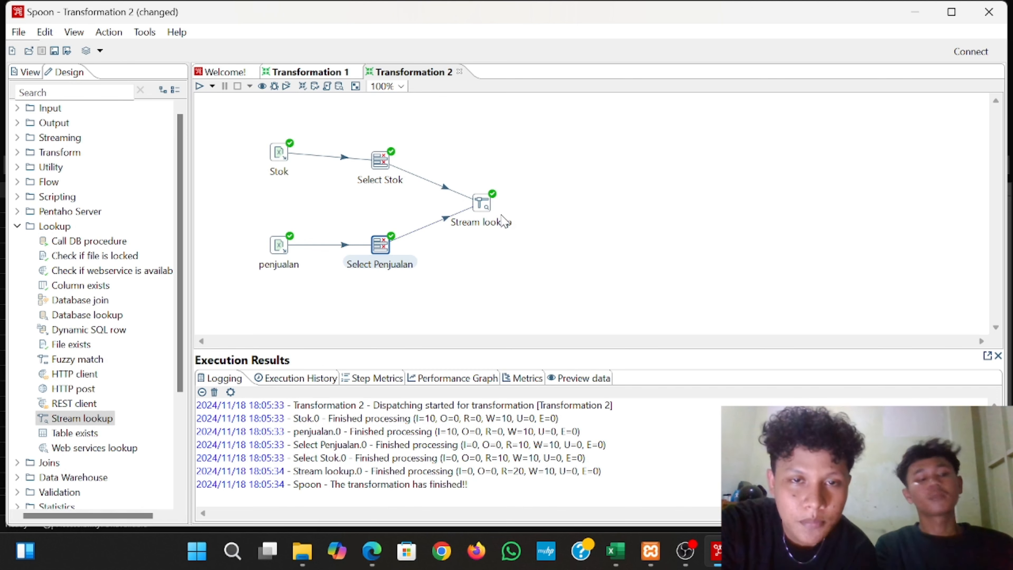
# - Open the Stream lookup settings and rename the step "penggabungan tabel"
pyautogui.doubleClick(493, 208)
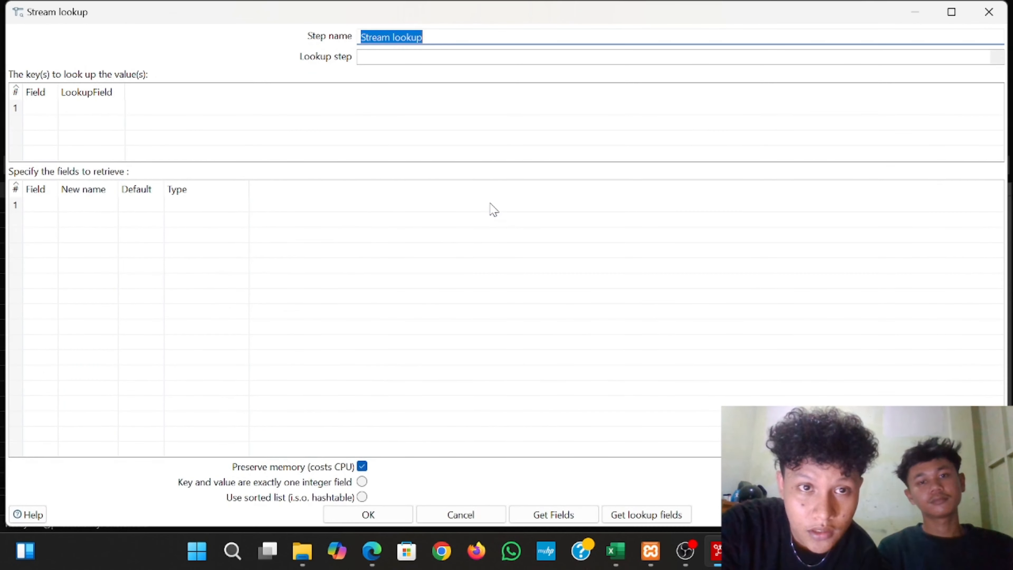
pyautogui.click(481, 36)
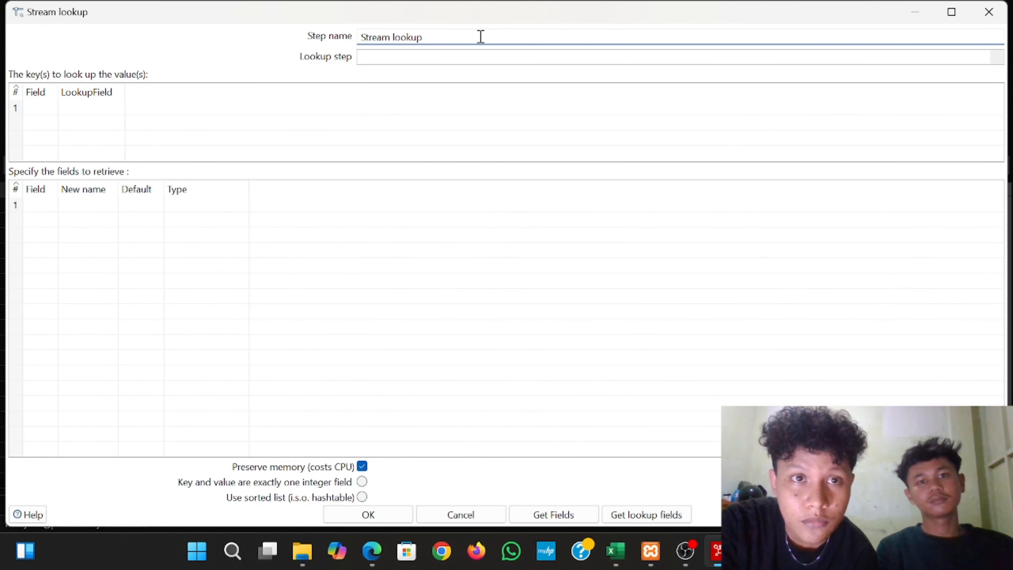
pyautogui.press('BackSpace')
pyautogui.press('BackSpace')
pyautogui.press('BackSpace')
pyautogui.press('BackSpace')
pyautogui.press('BackSpace')
pyautogui.press('BackSpace')
pyautogui.press('BackSpace')
pyautogui.press('BackSpace')
pyautogui.press('BackSpace')
pyautogui.press('BackSpace')
pyautogui.press('BackSpace')
pyautogui.press('BackSpace')
pyautogui.press('BackSpace')
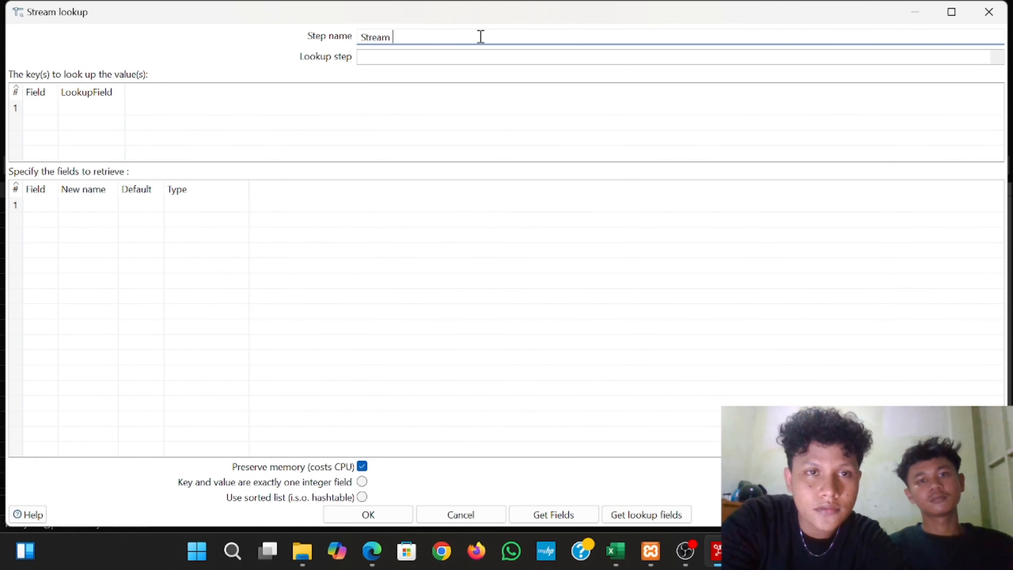
pyautogui.write('pen')
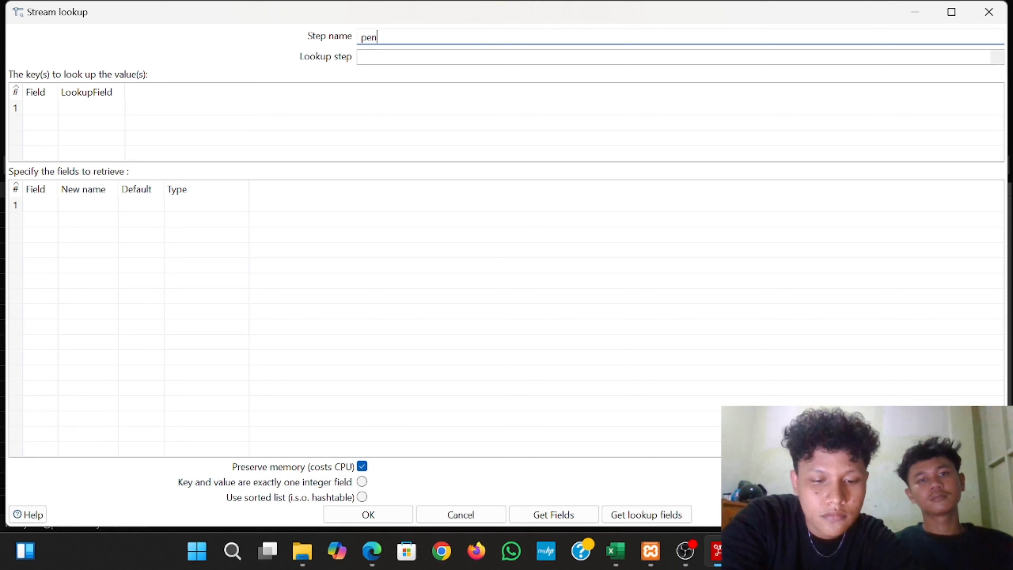
pyautogui.write('ggabuangn')
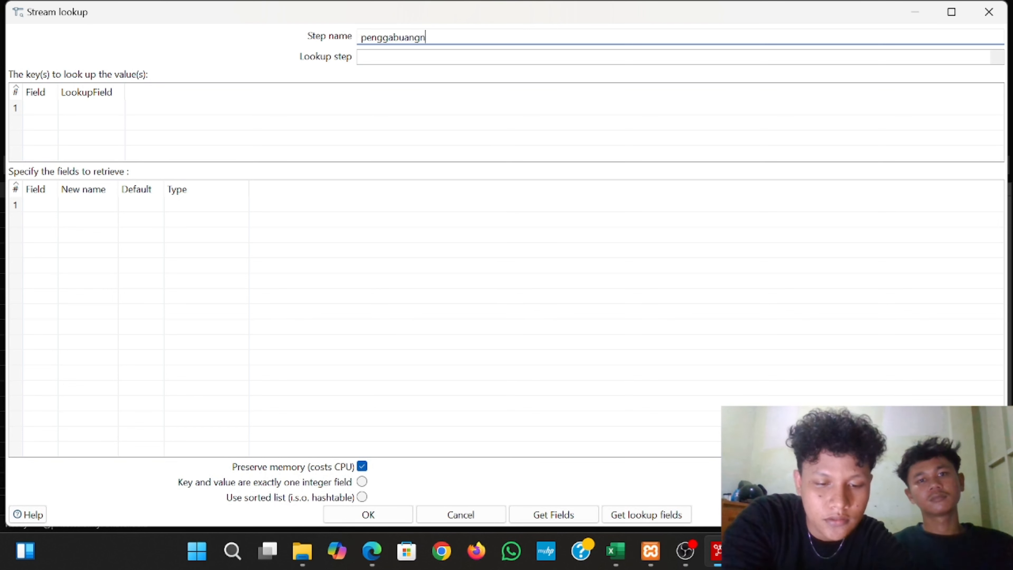
pyautogui.write(' tabel')
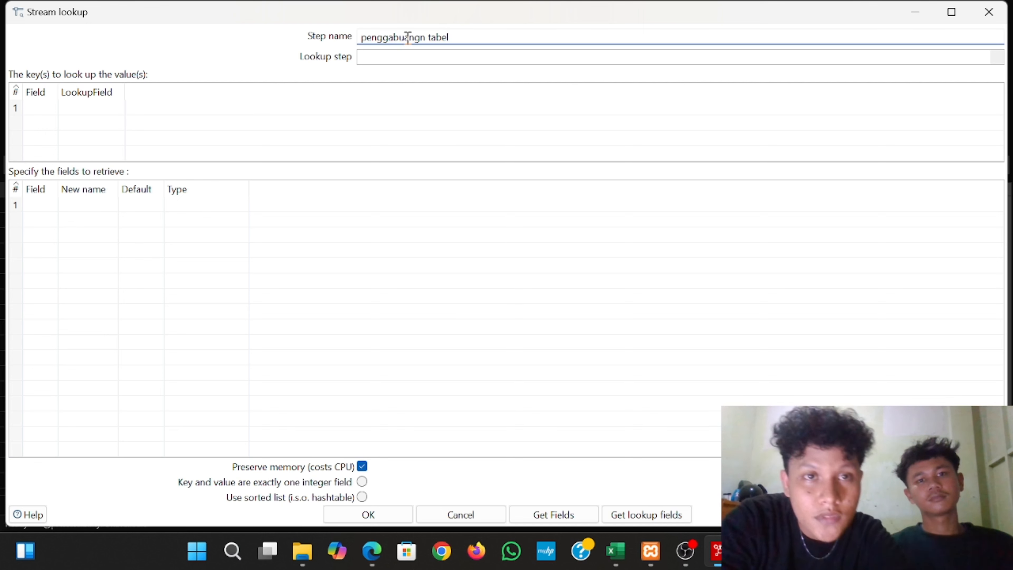
pyautogui.click(383, 37)
pyautogui.press('BackSpace')
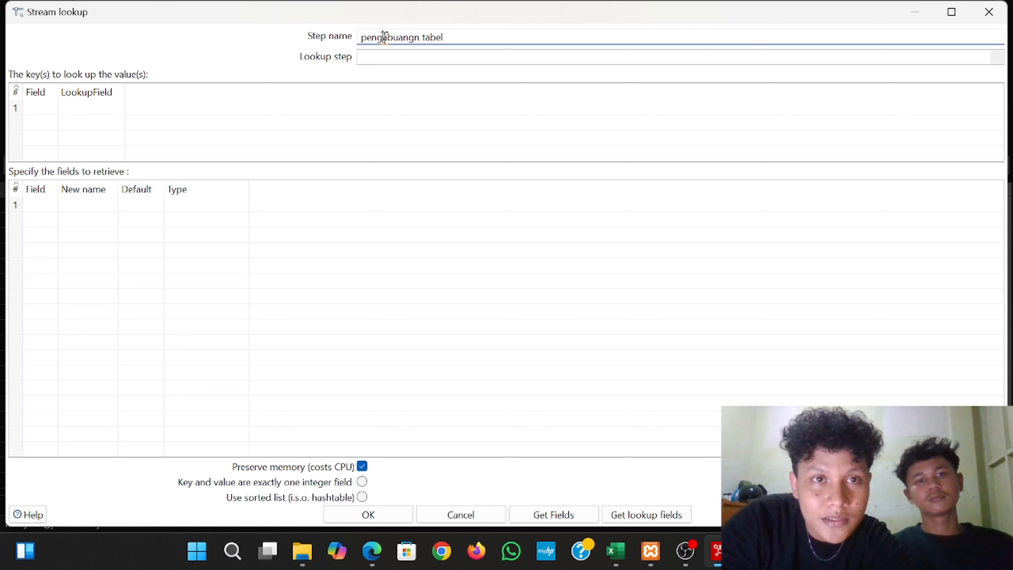
pyautogui.write('g')
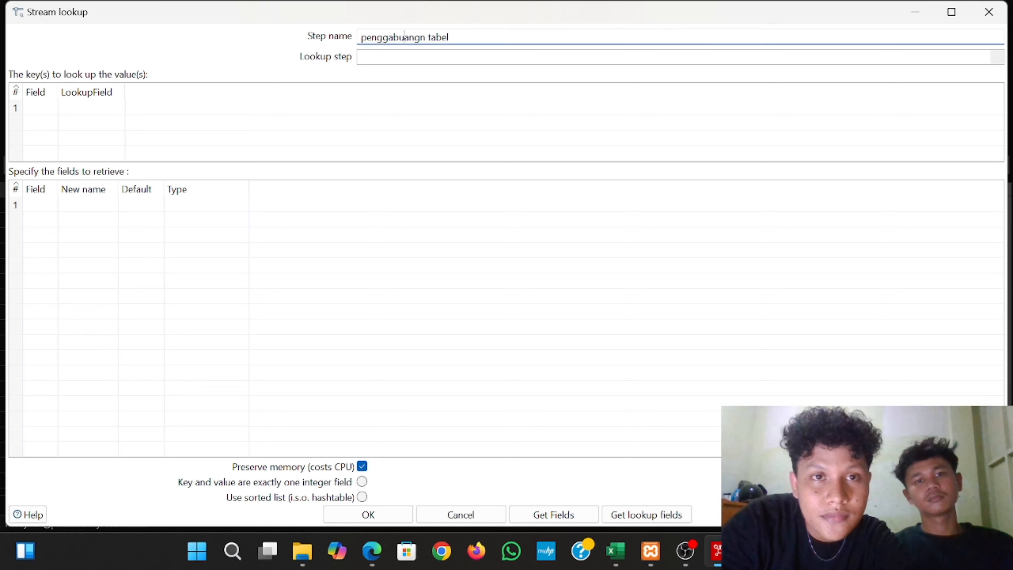
pyautogui.press('BackSpace')
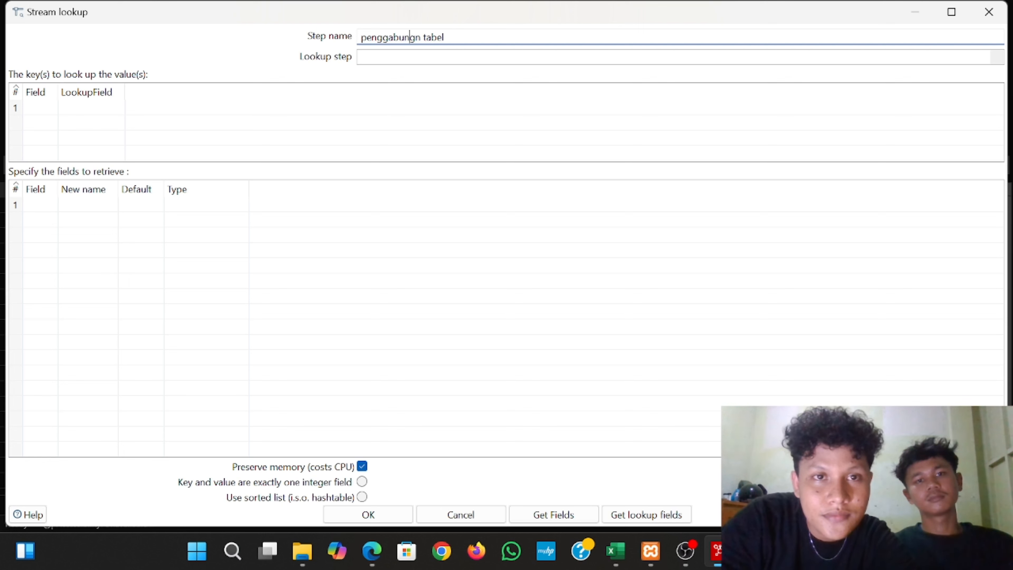
pyautogui.write('a')
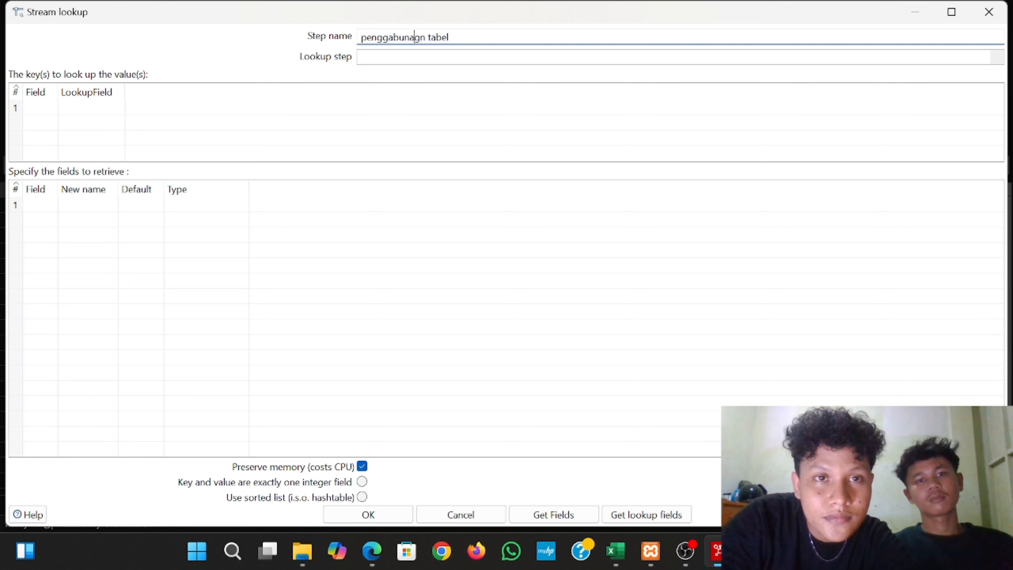
pyautogui.press('BackSpace')
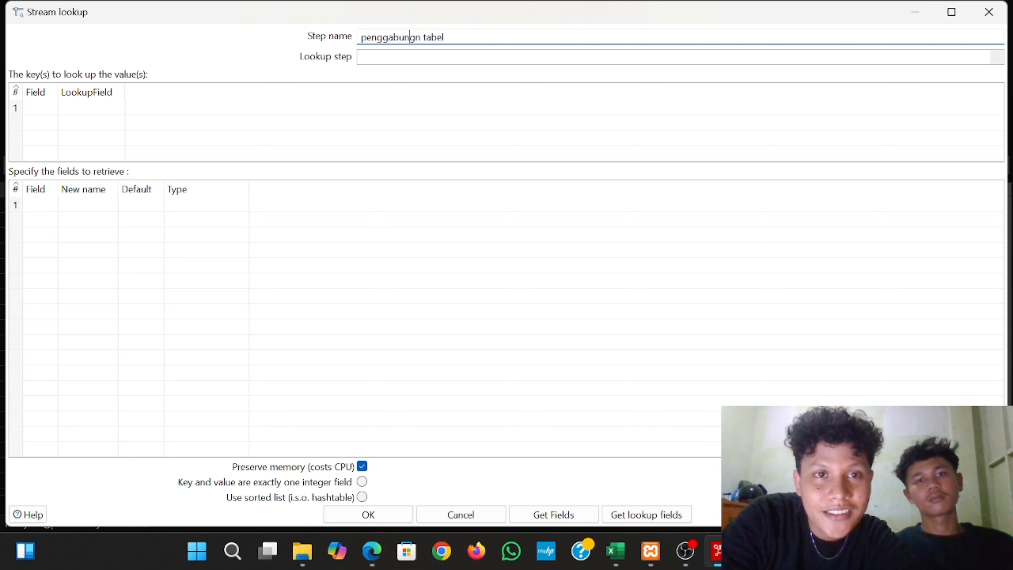
pyautogui.press('Delete')
pyautogui.press('Delete')
pyautogui.press('BackSpace')
pyautogui.press('BackSpace')
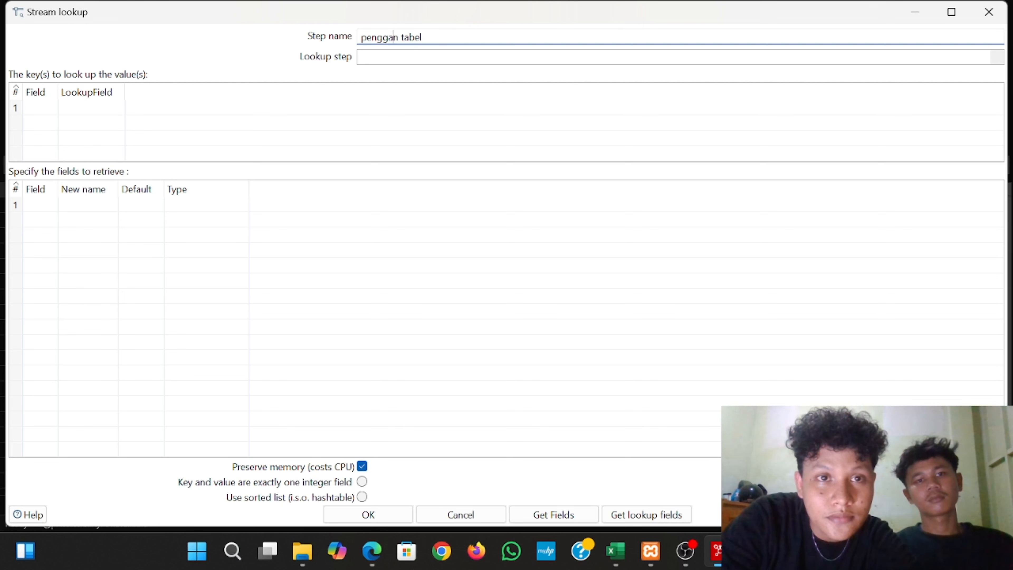
pyautogui.write('bun')
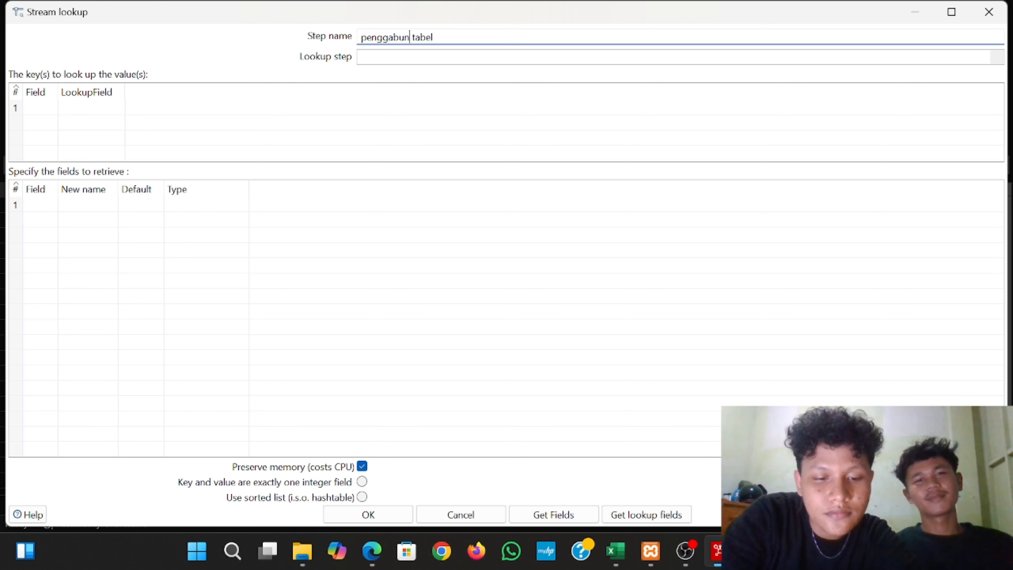
pyautogui.write('gan')
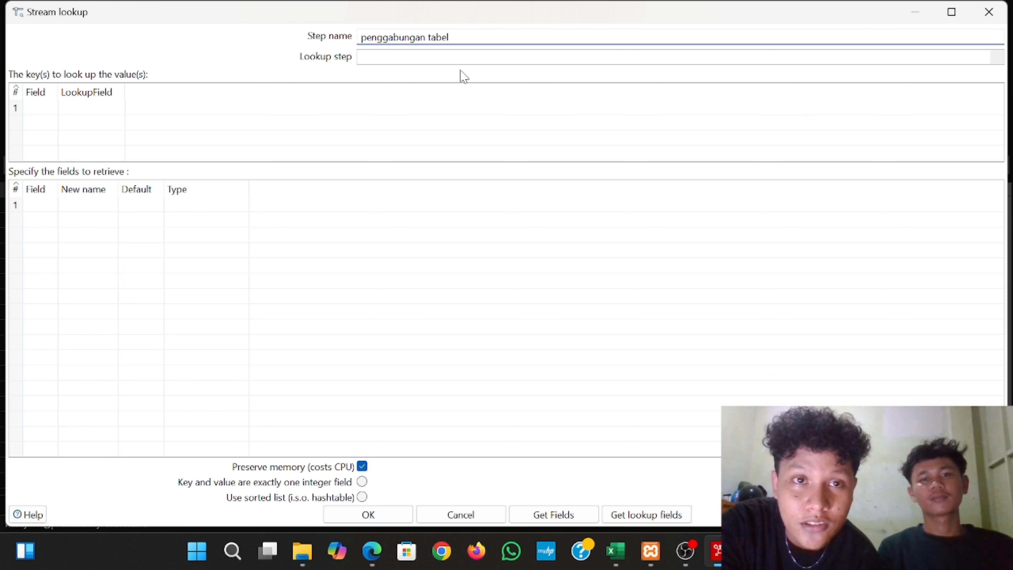
# - Use Select Penjualan as the lookup step and match the key field Kode to the lookup field Kode Produk
pyautogui.click(1003, 58)
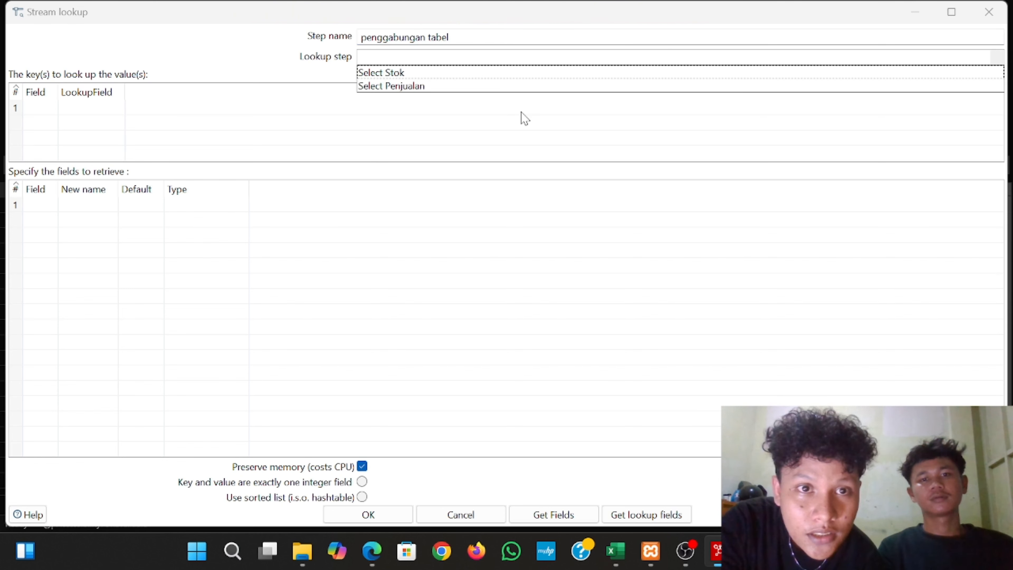
pyautogui.click(418, 87)
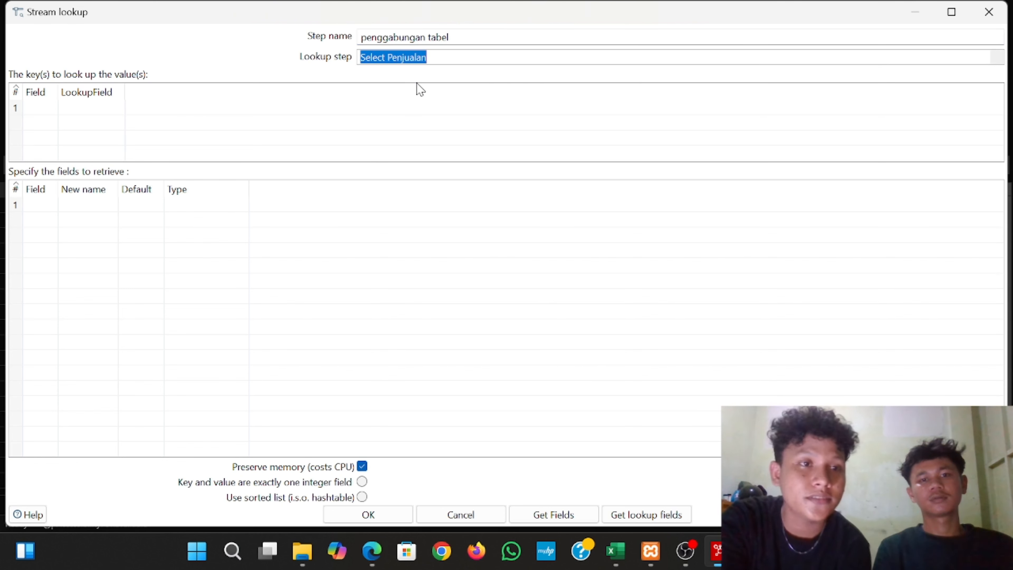
pyautogui.click(41, 106)
pyautogui.click(56, 108)
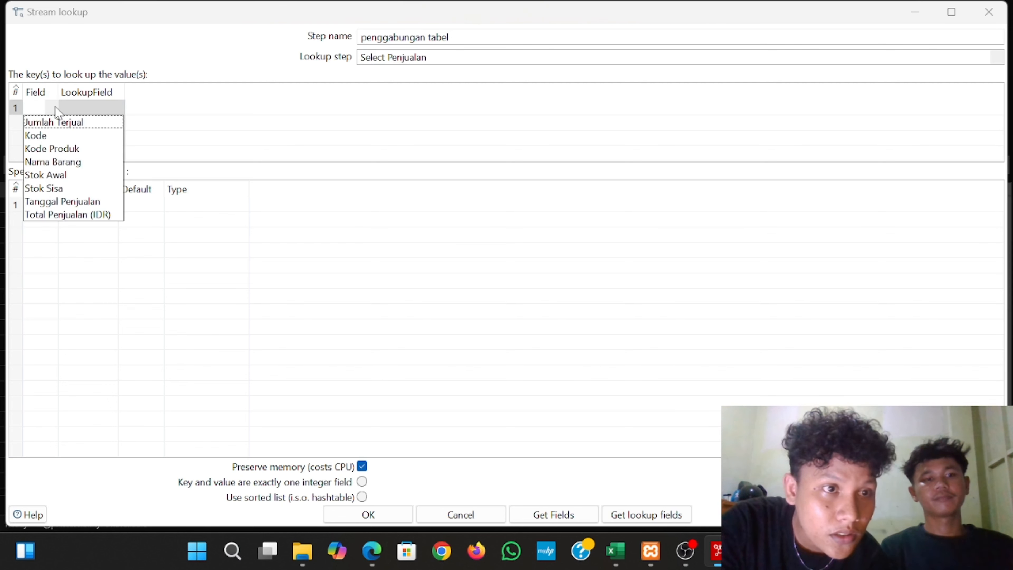
pyautogui.click(54, 148)
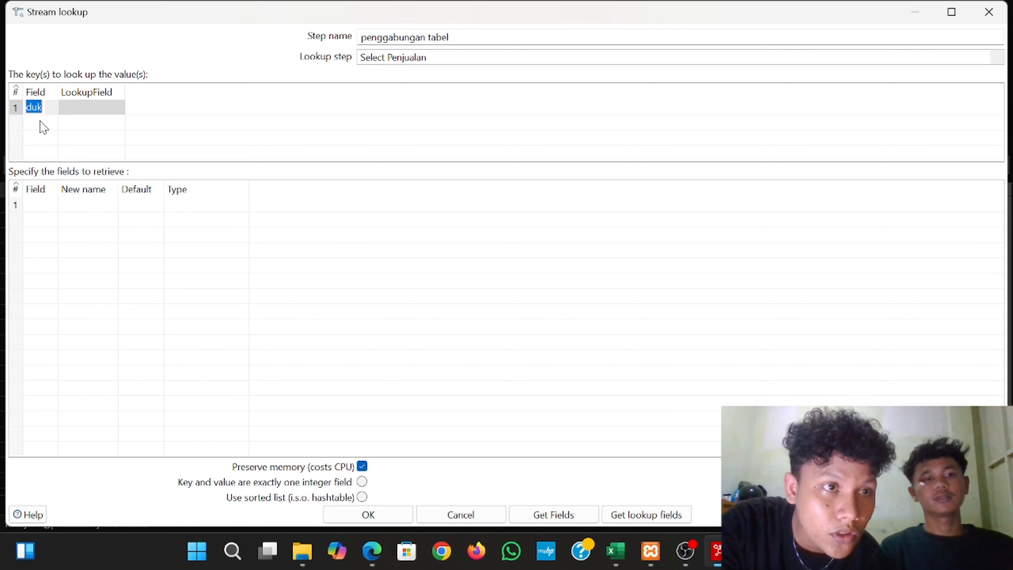
pyautogui.click(51, 108)
pyautogui.click(47, 134)
pyautogui.click(117, 106)
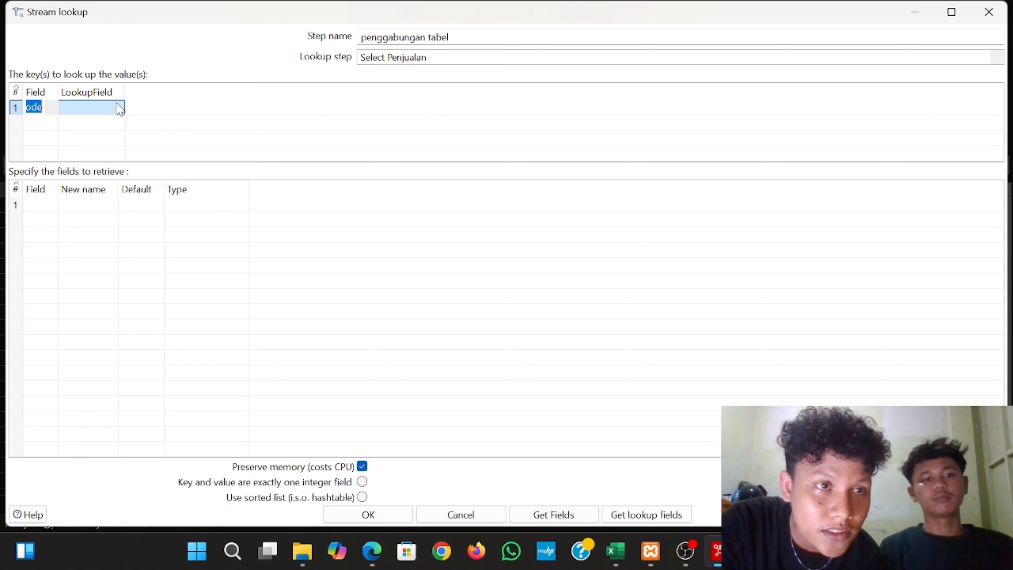
pyautogui.click(120, 108)
pyautogui.click(120, 108)
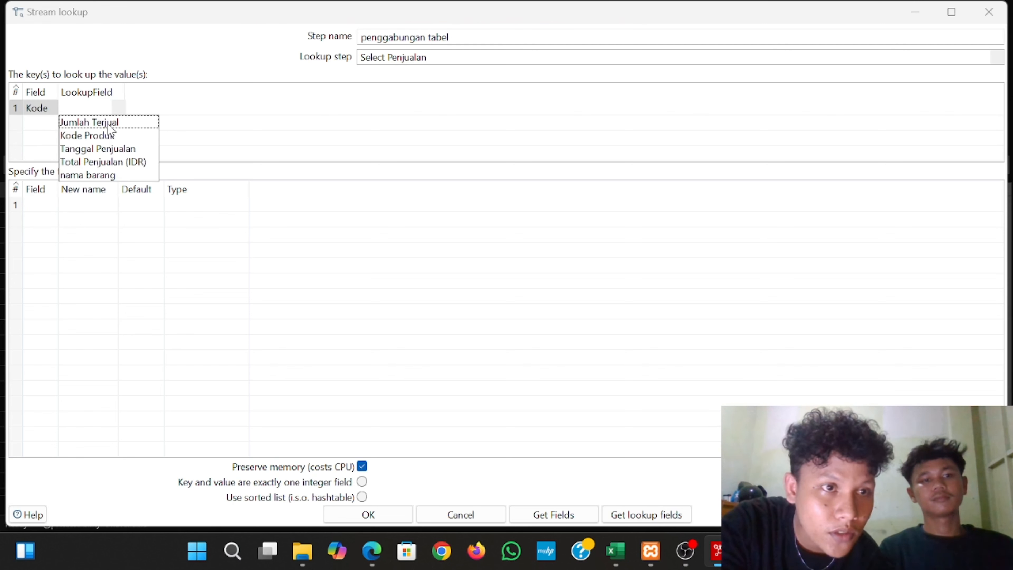
pyautogui.click(105, 135)
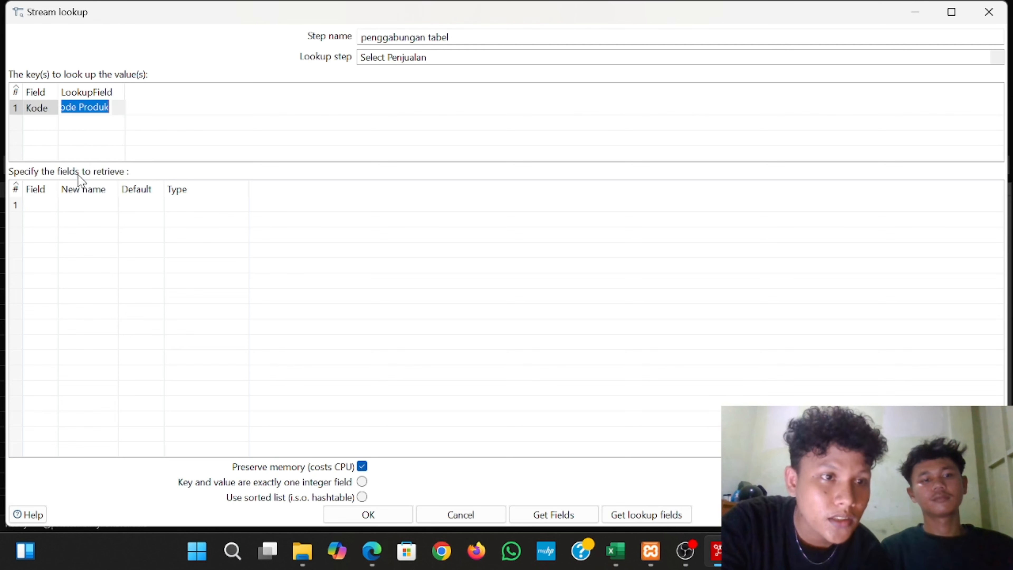
# - Add Tanggal Penjualan, Jumlah Terjual and Total Penjualan (IDR) as the fields to retrieve in the Stream lookup
pyautogui.click(50, 205)
pyautogui.click(51, 206)
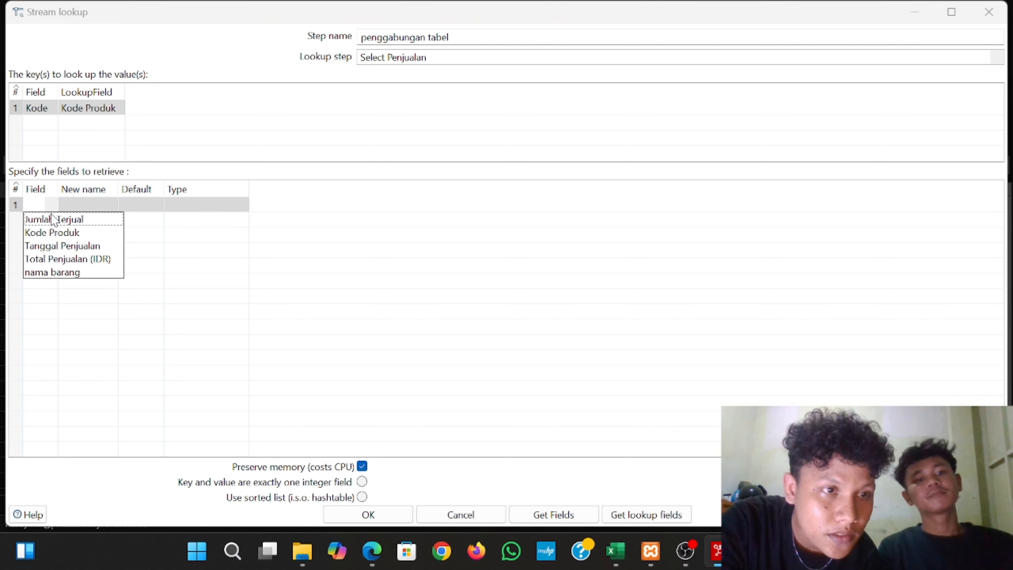
pyautogui.click(56, 248)
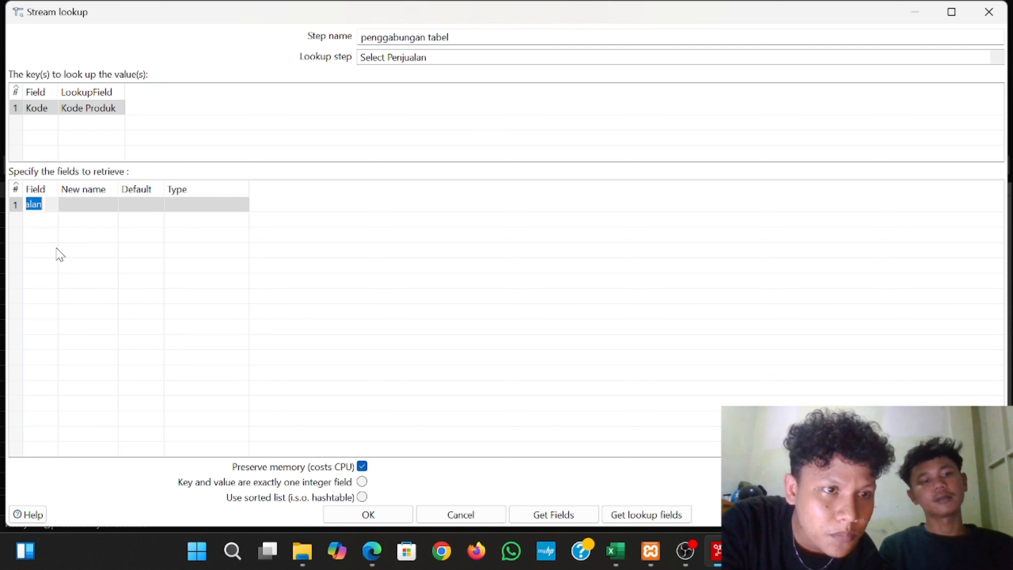
pyautogui.click(47, 220)
pyautogui.click(53, 222)
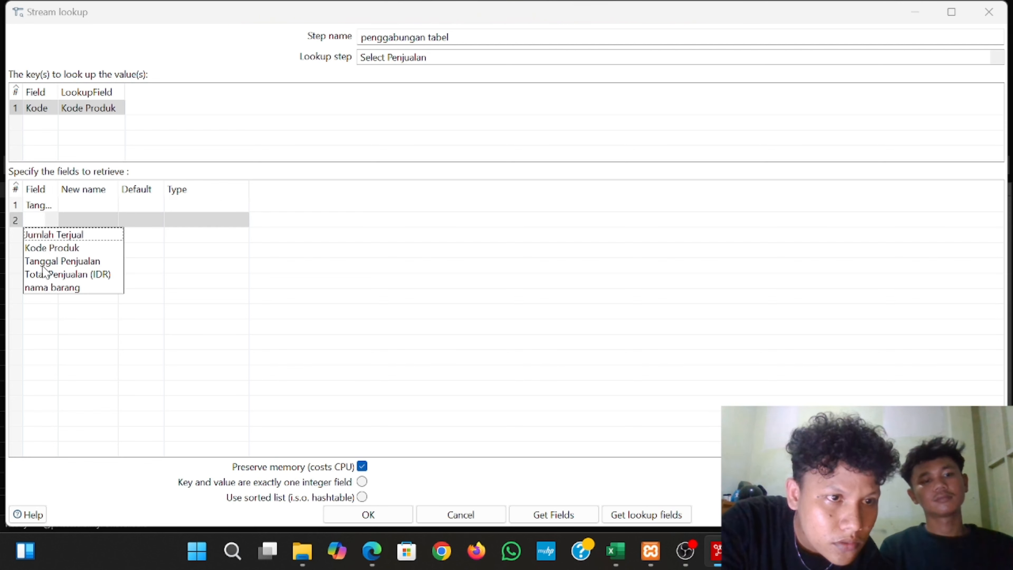
pyautogui.click(45, 235)
pyautogui.click(49, 236)
pyautogui.click(50, 237)
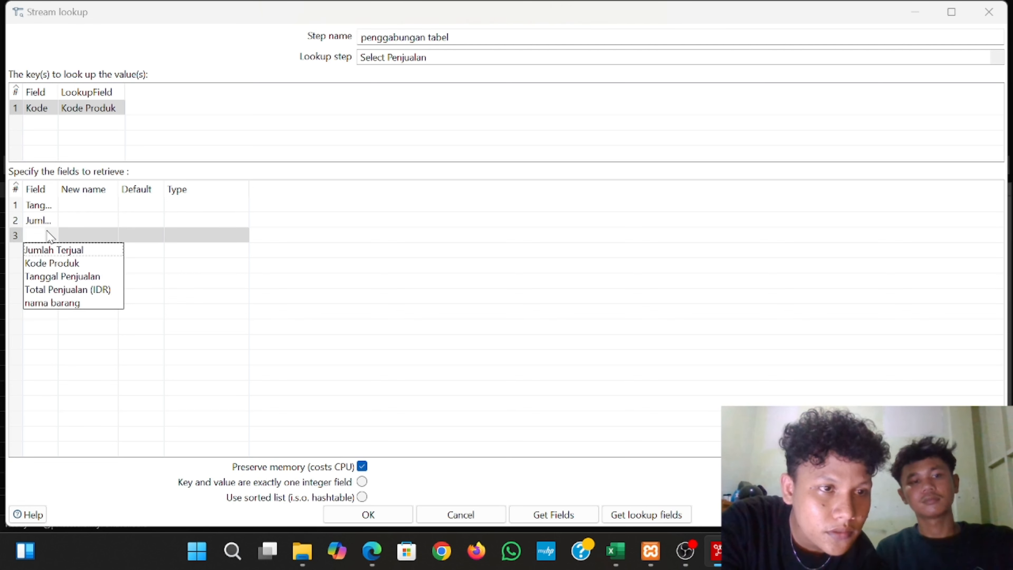
pyautogui.click(47, 290)
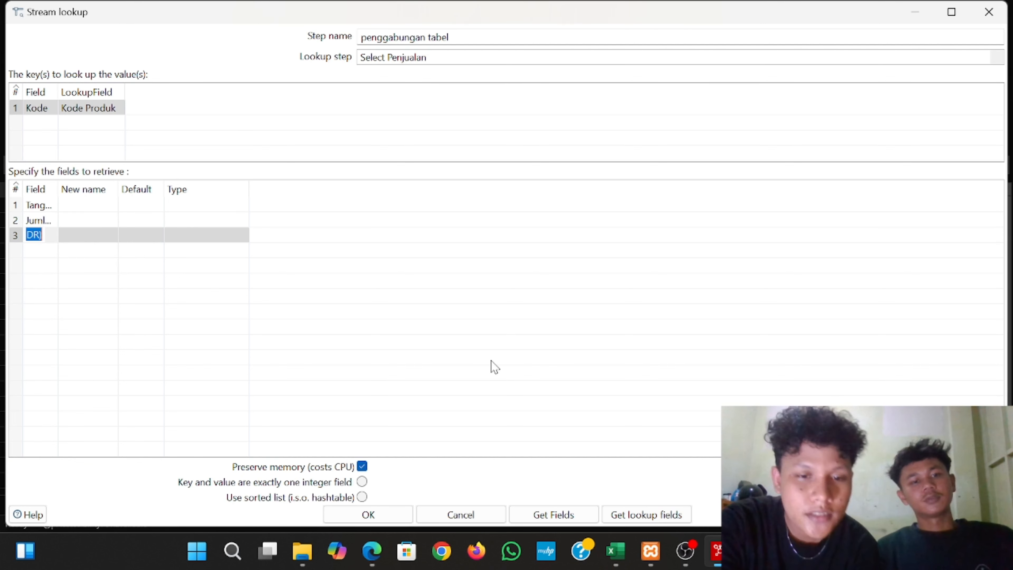
# - Set the type of all three retrieved fields to String and confirm the Stream lookup settings
pyautogui.click(195, 209)
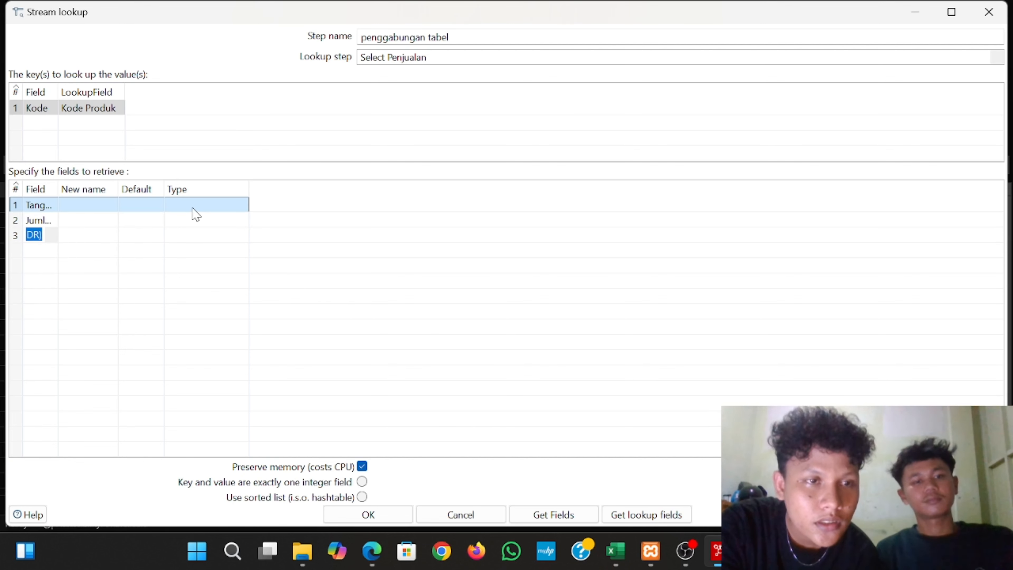
pyautogui.click(243, 206)
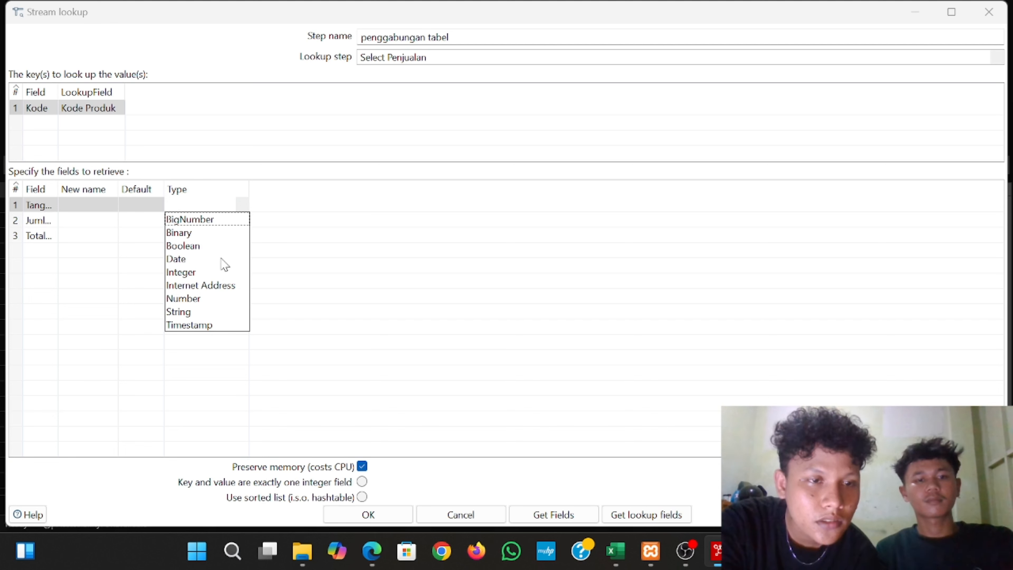
pyautogui.click(187, 312)
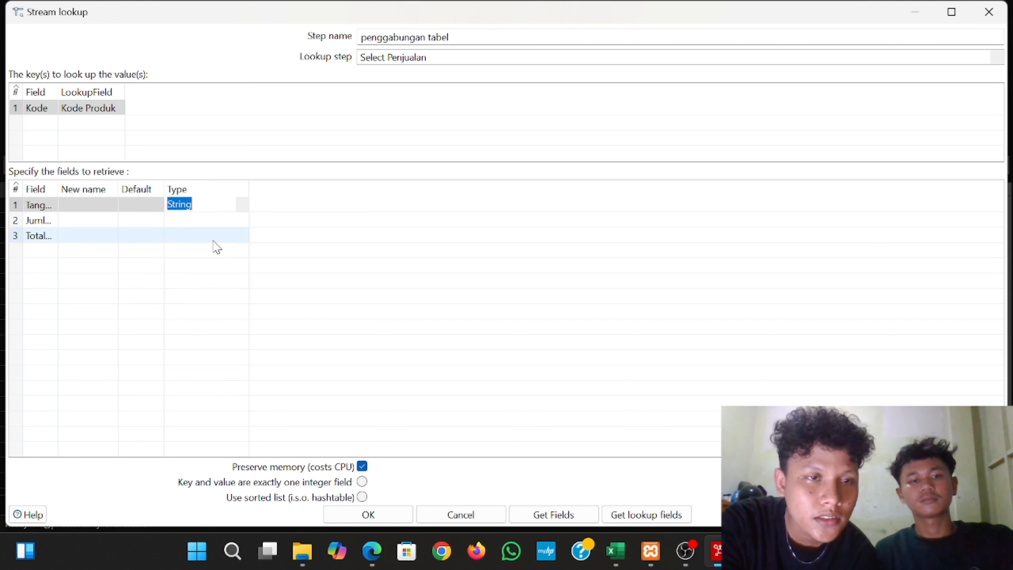
pyautogui.click(239, 224)
pyautogui.click(242, 221)
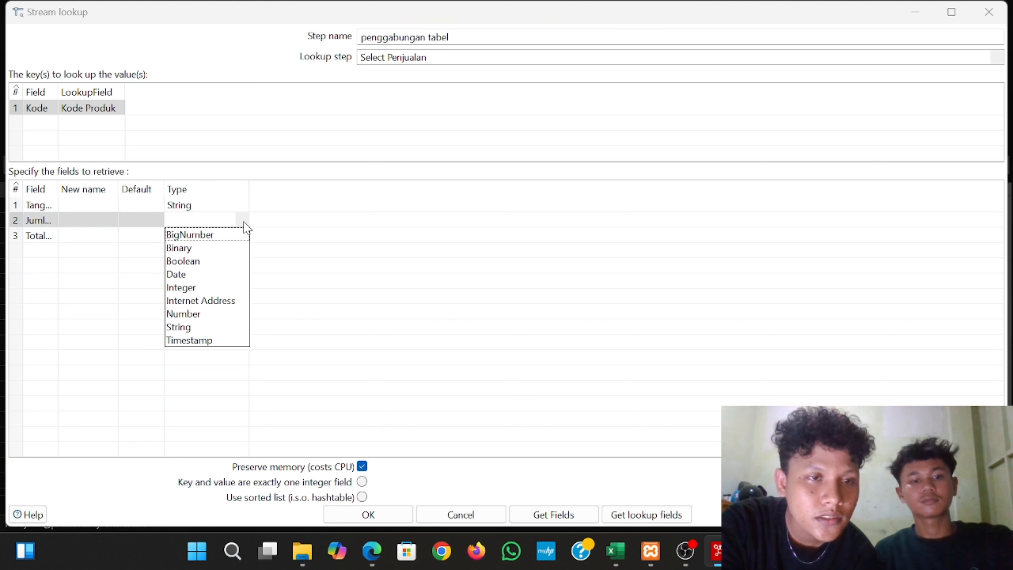
pyautogui.click(180, 331)
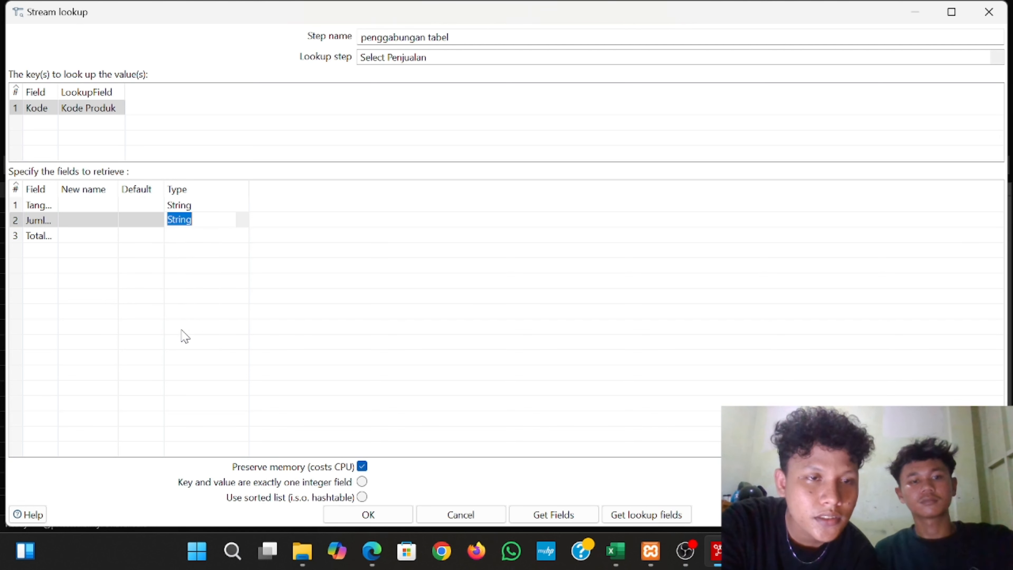
pyautogui.click(233, 233)
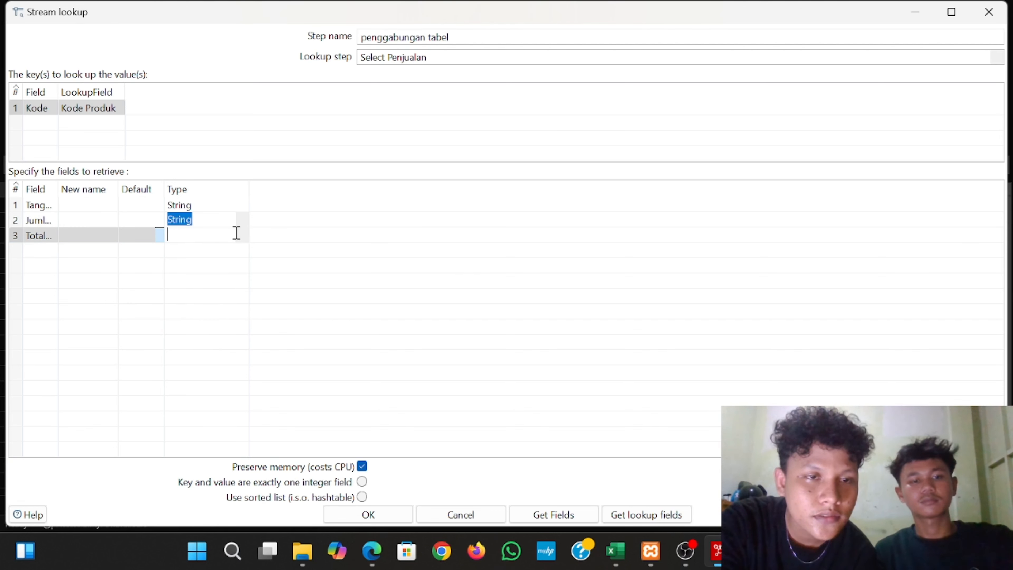
pyautogui.click(241, 234)
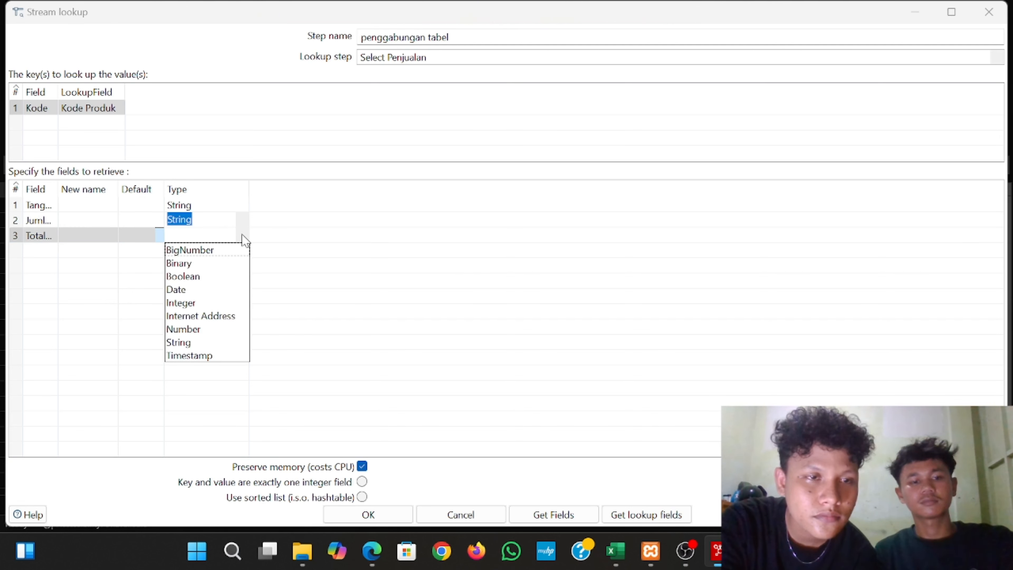
pyautogui.click(186, 343)
pyautogui.click(277, 239)
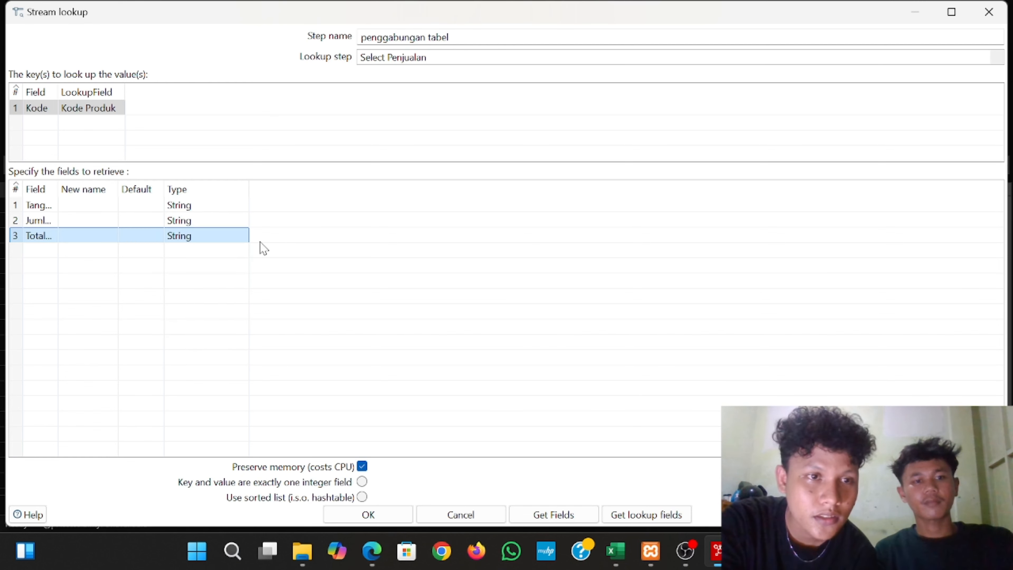
pyautogui.click(368, 515)
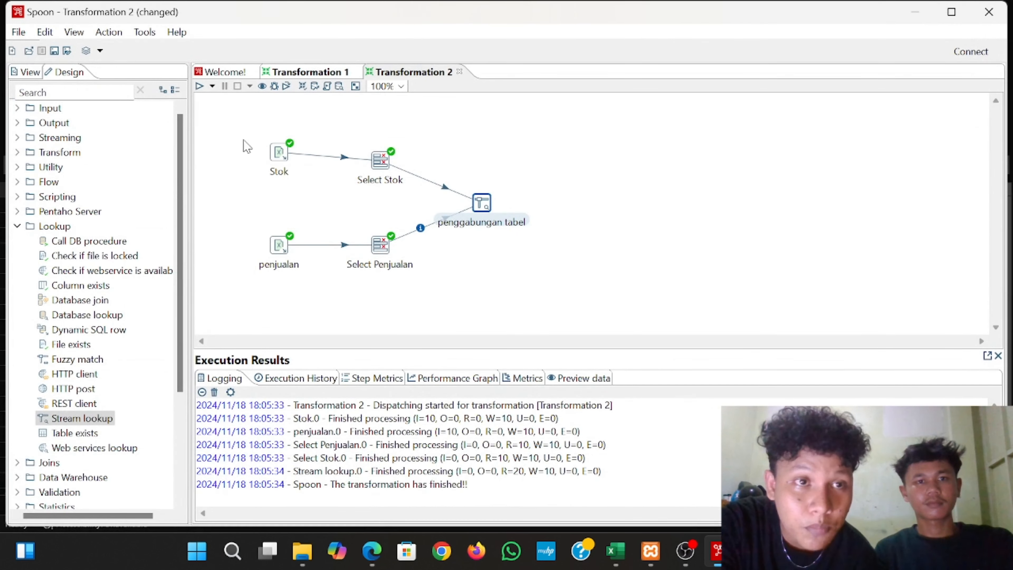
# - Preview the rows produced by the penggabungan tabel step, closing the preview windows when done
pyautogui.click(262, 86)
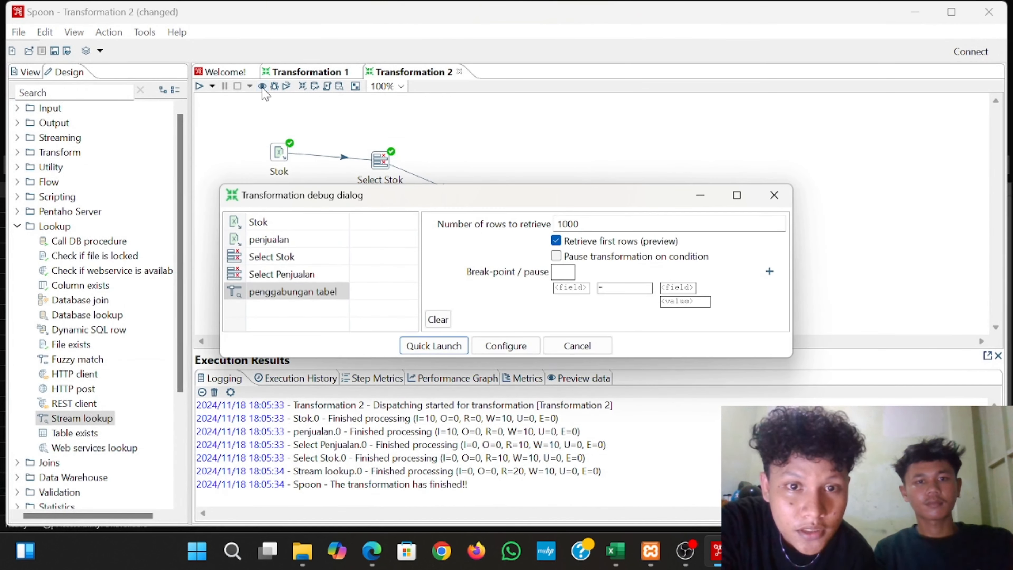
pyautogui.click(434, 346)
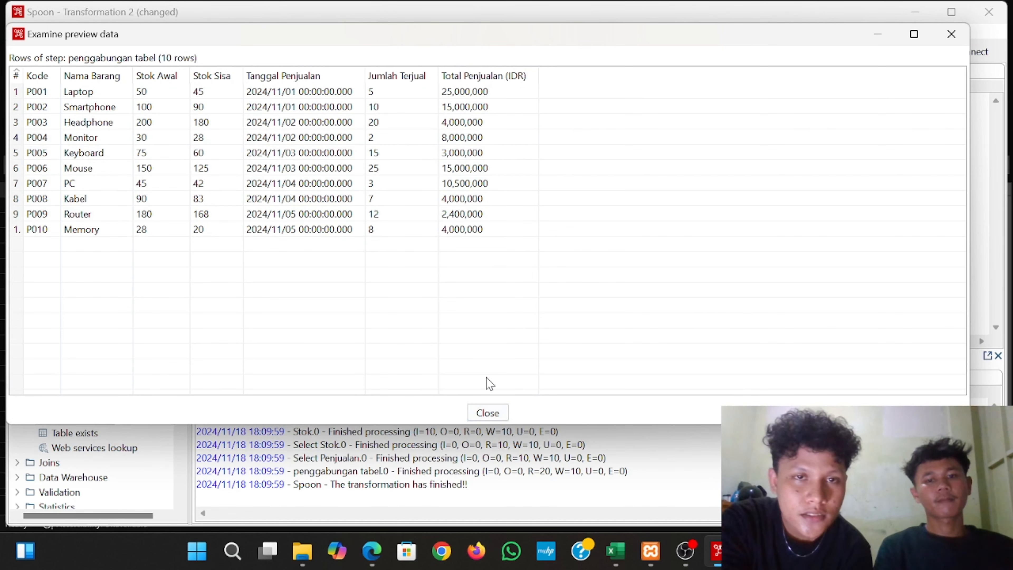
pyautogui.click(488, 413)
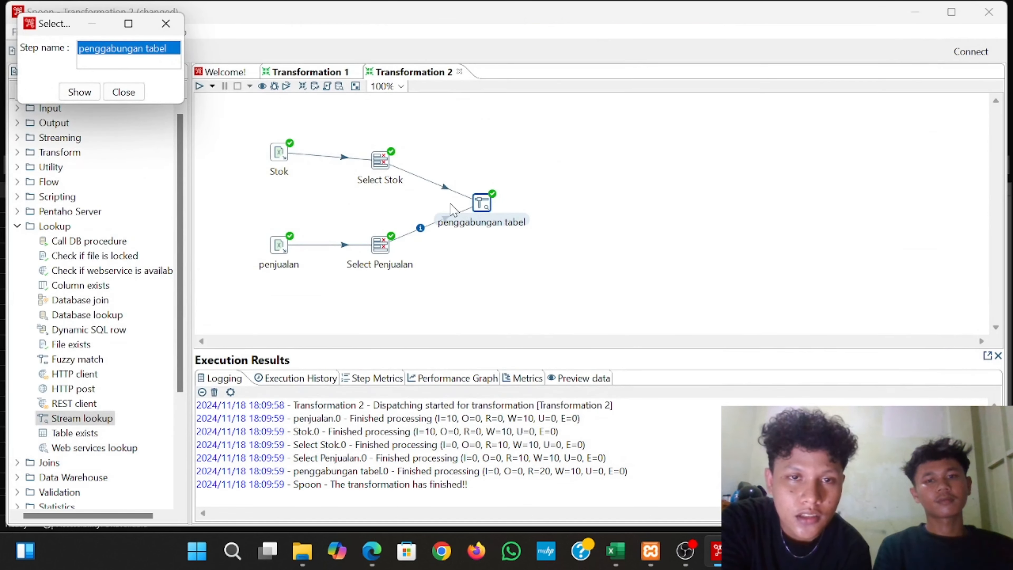
pyautogui.click(166, 23)
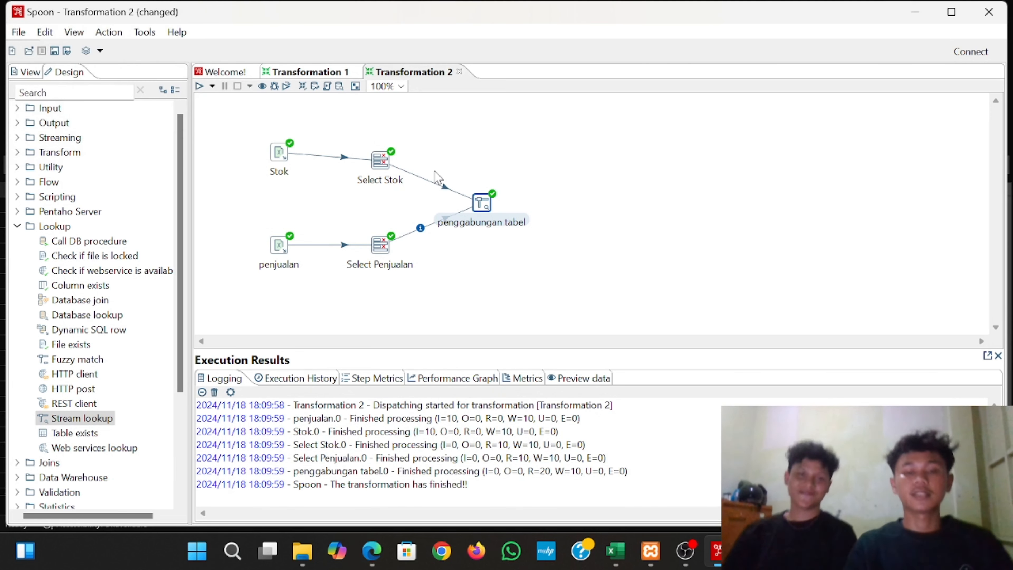
# - Check the date column in a fresh preview of penggabungan tabel and review the meta-data settings of Select Stok
pyautogui.moveTo(387, 170)
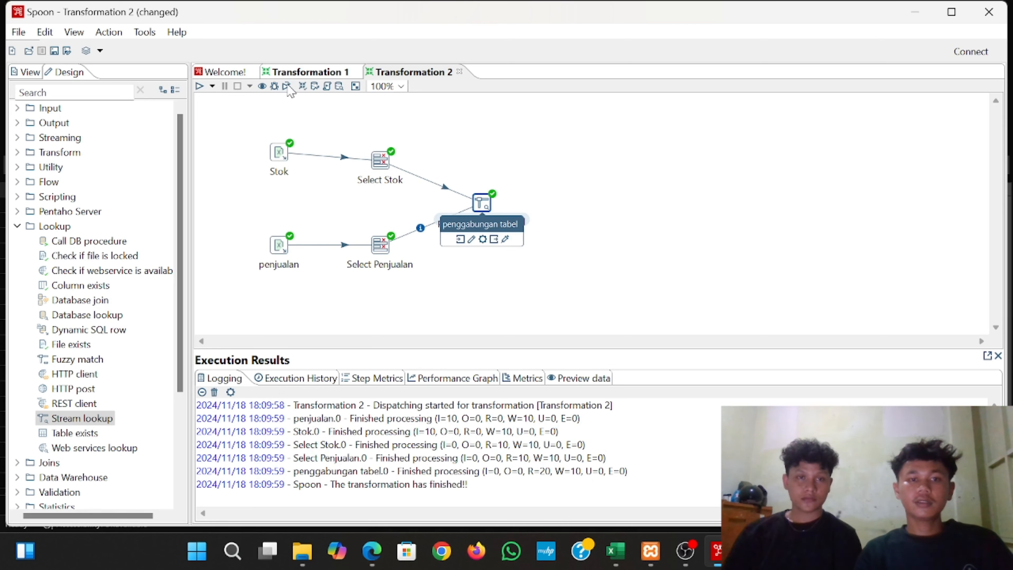
pyautogui.click(262, 86)
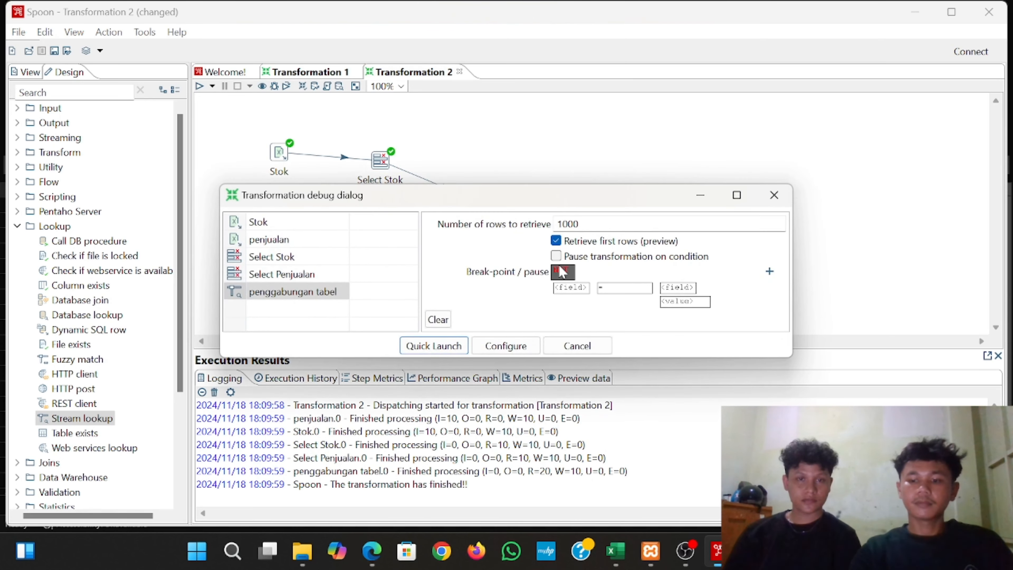
pyautogui.press('Escape')
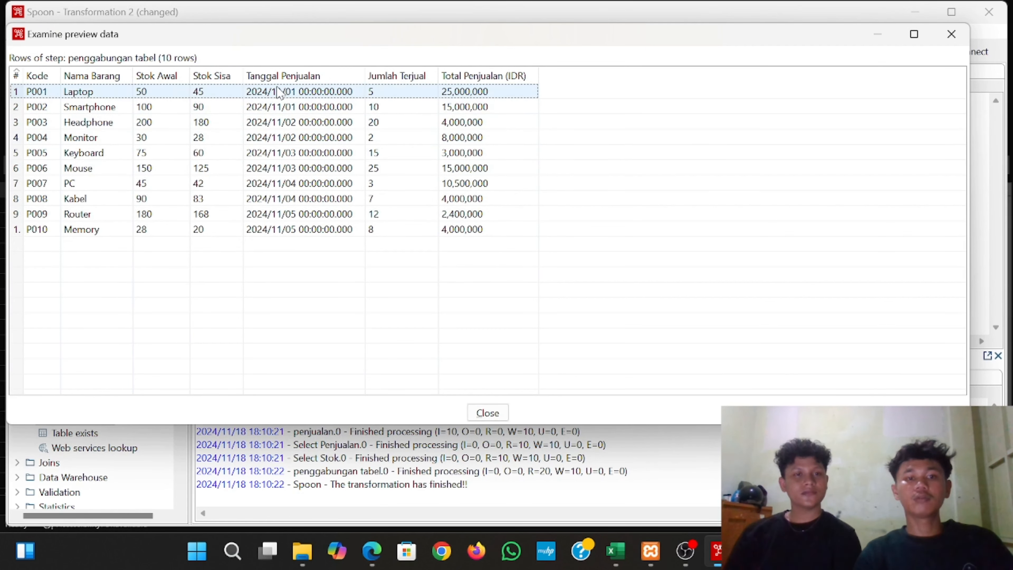
pyautogui.click(952, 34)
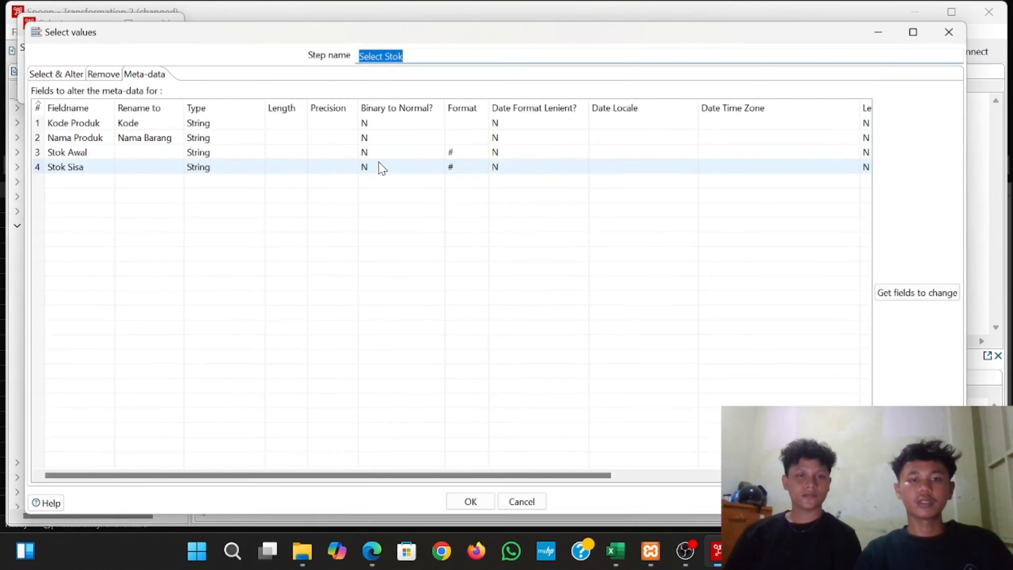
pyautogui.doubleClick(379, 163)
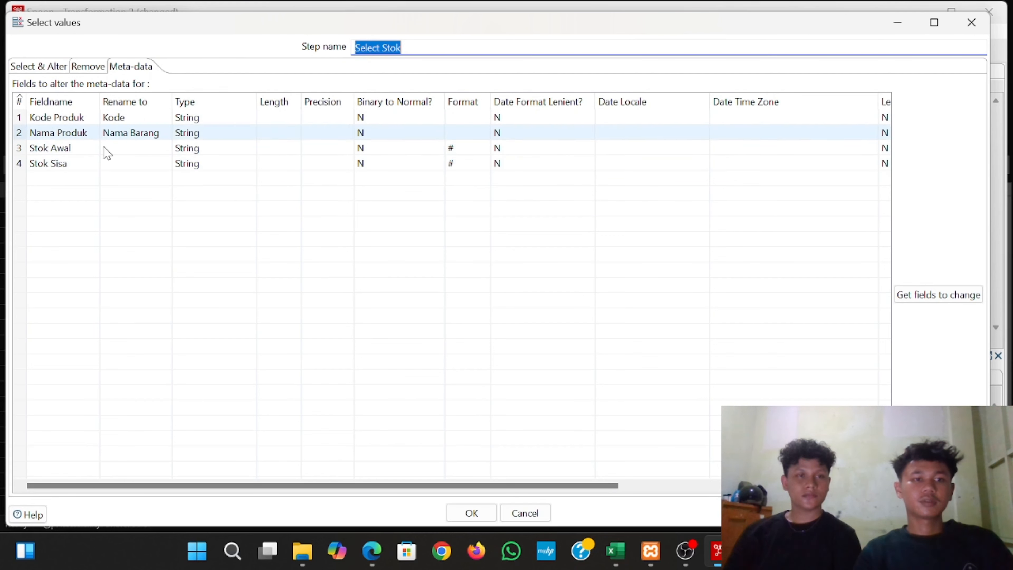
pyautogui.click(971, 23)
# - In the Select Penjualan meta-data, set the Tanggal Penjualan format to dd-MM-yyyy and confirm the settings
pyautogui.doubleClick(379, 244)
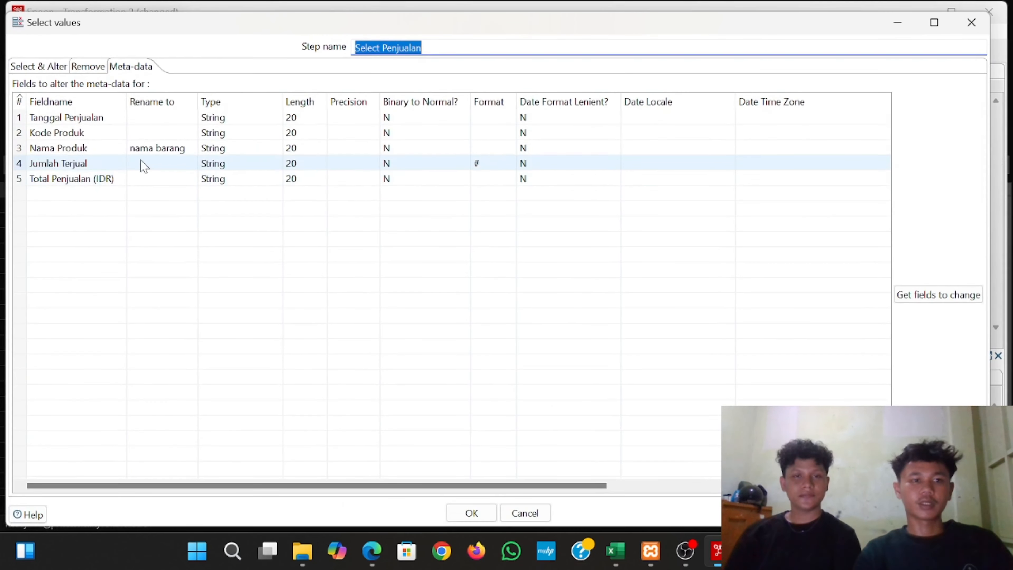
pyautogui.click(489, 182)
pyautogui.click(508, 179)
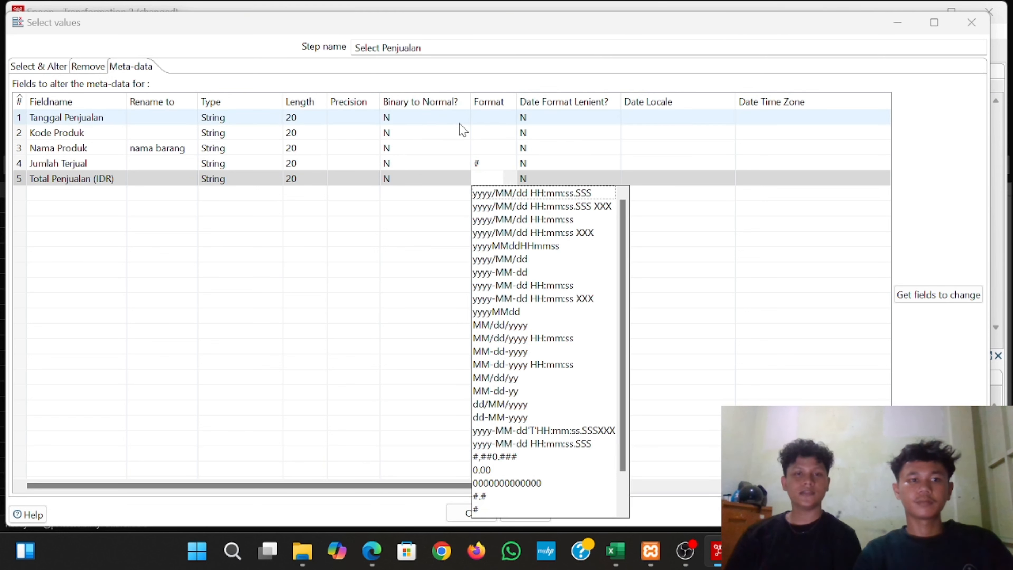
pyautogui.click(488, 122)
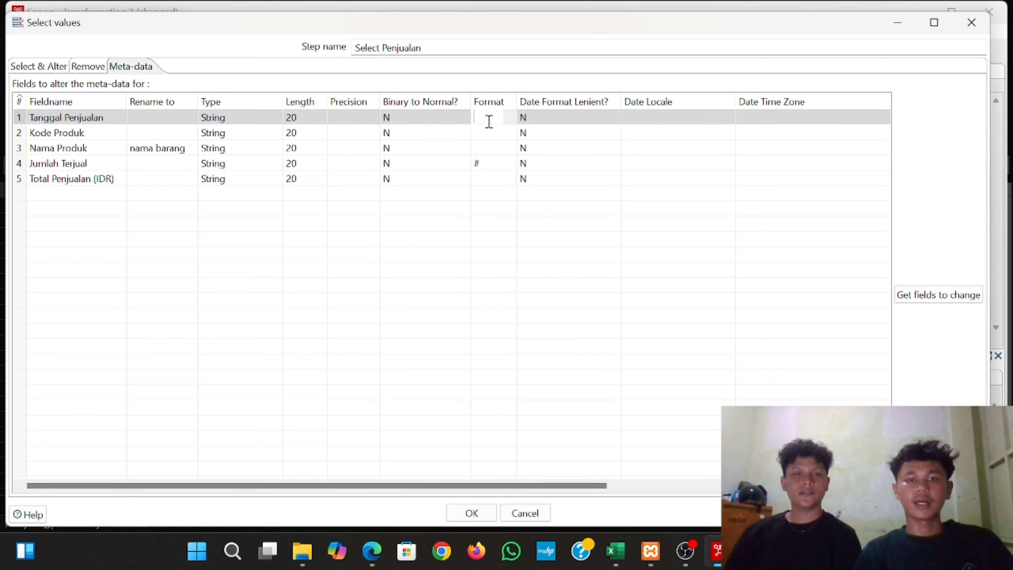
pyautogui.click(510, 120)
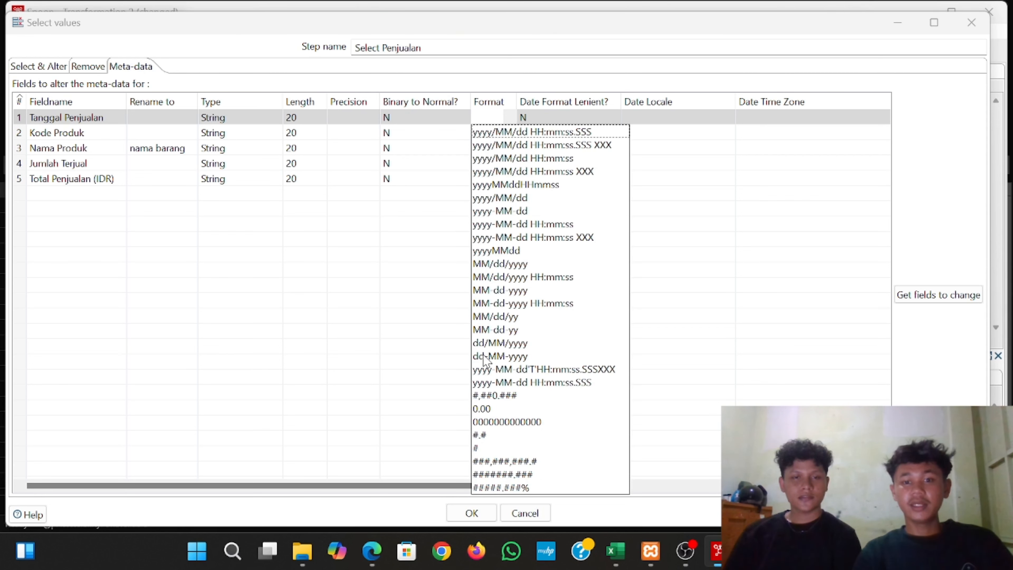
pyautogui.click(520, 357)
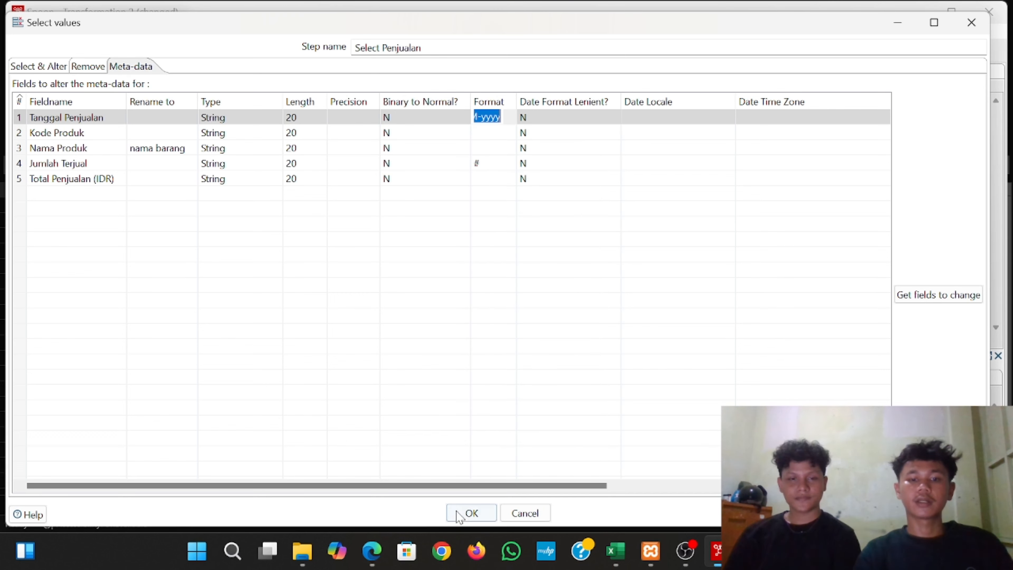
pyautogui.click(467, 513)
# - Preview the rows of the penggabungan tabel step to check the date format, closing the preview windows when done
pyautogui.click(489, 206)
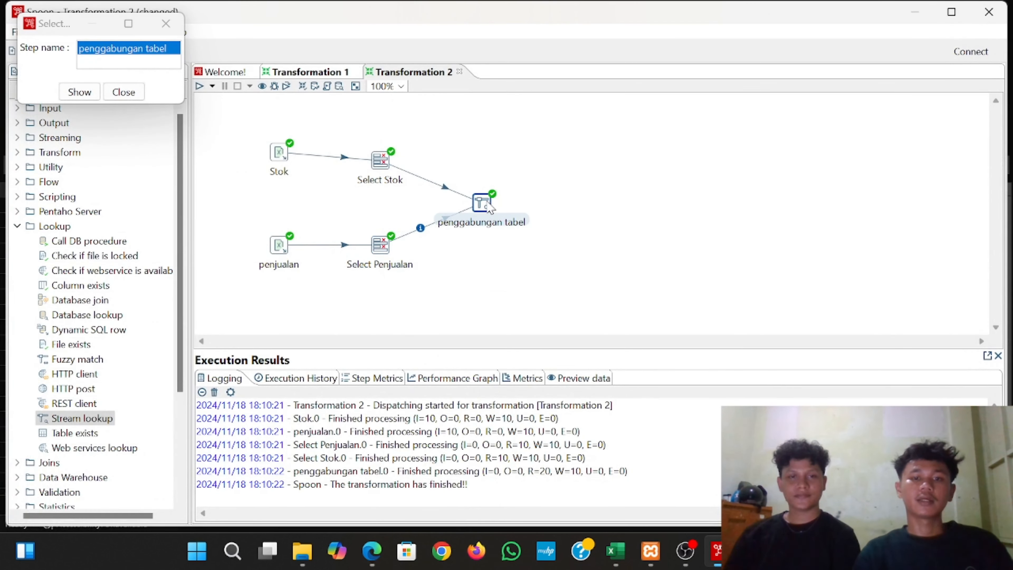
pyautogui.click(262, 87)
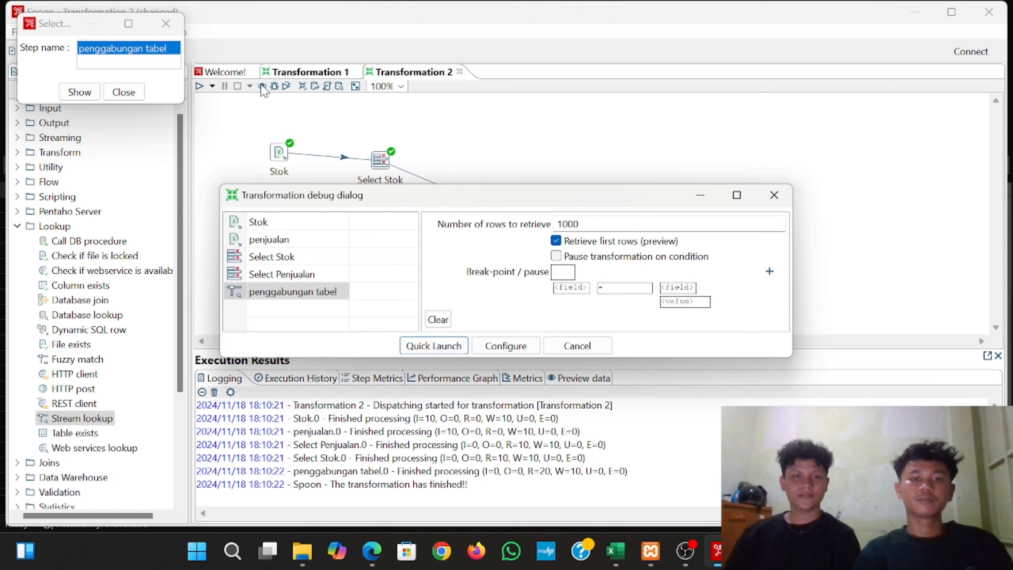
pyautogui.press('Return')
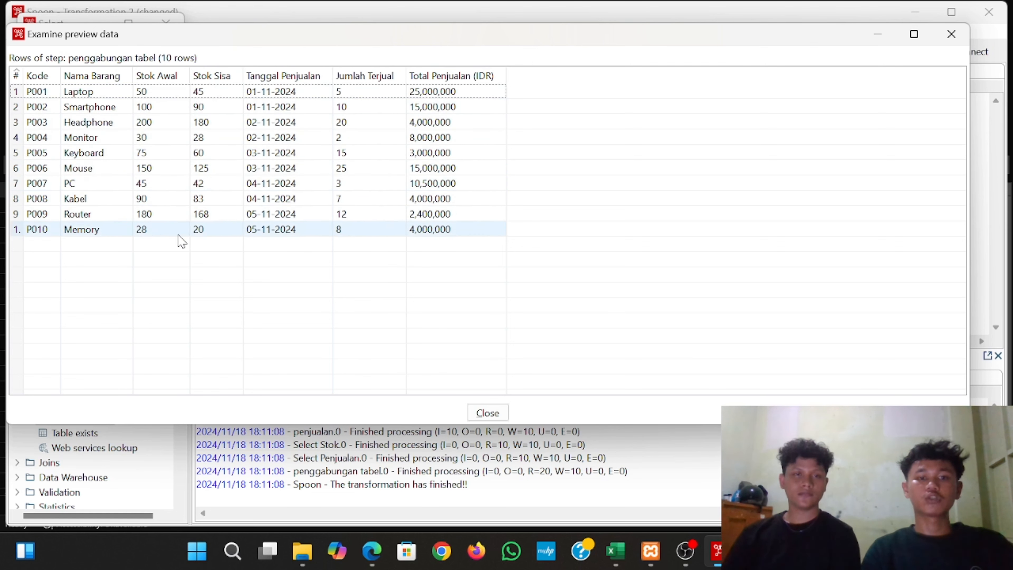
pyautogui.click(487, 411)
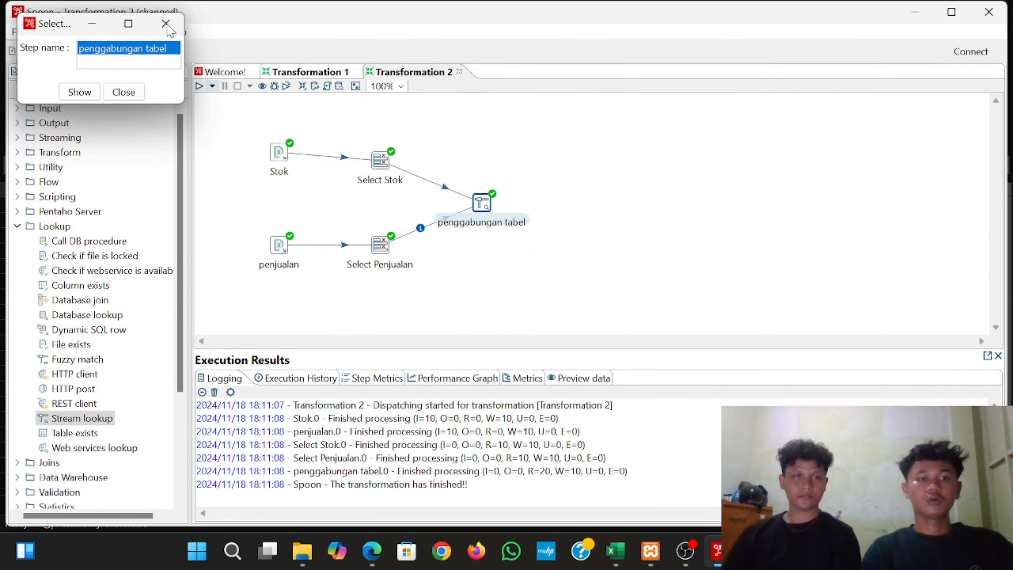
pyautogui.doubleClick(167, 25)
pyautogui.click(228, 178)
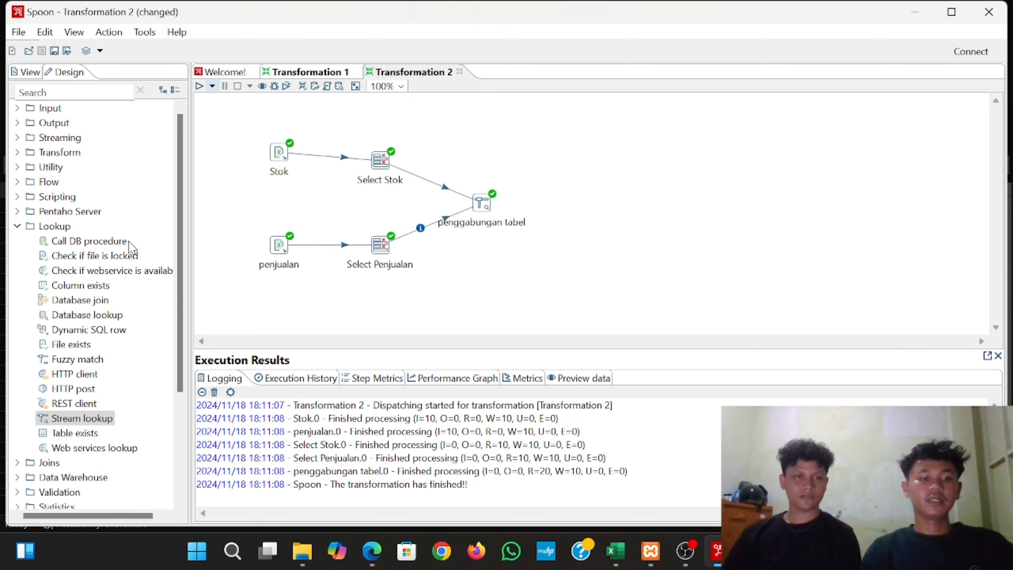
# - Add a Table output step to the canvas and connect penggabungan tabel to it with a hop
pyautogui.scroll(-4, 87, 288)
pyautogui.scroll(10, 87, 294)
pyautogui.click(17, 122)
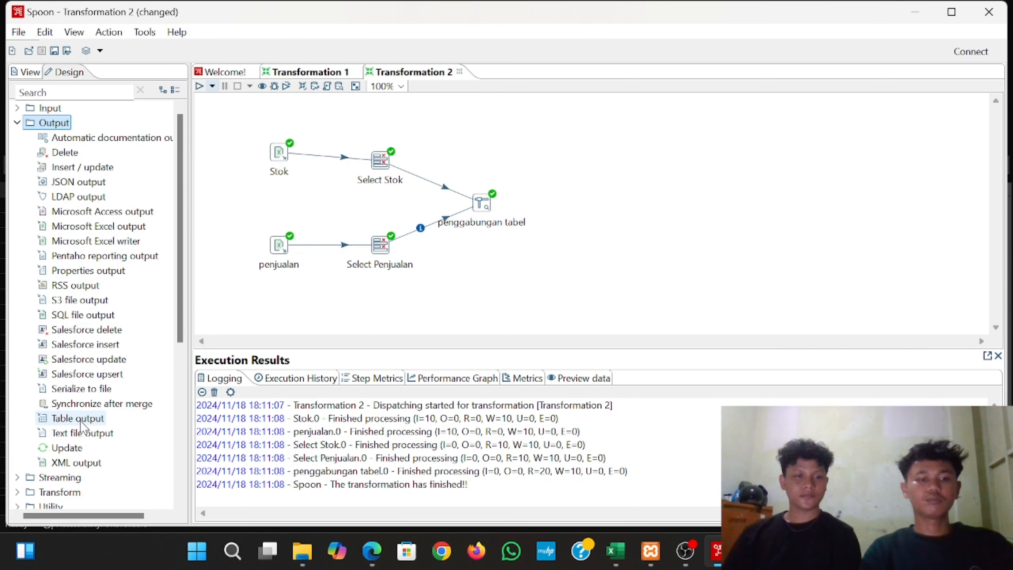
pyautogui.moveTo(60, 421); pyautogui.dragTo(599, 203)
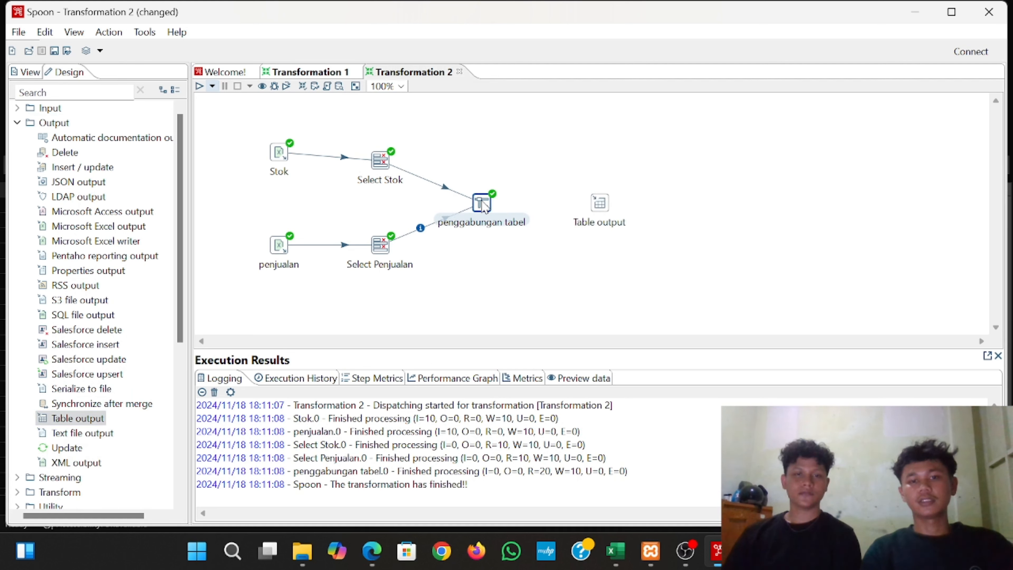
pyautogui.moveTo(484, 217)
pyautogui.moveTo(496, 242)
pyautogui.mouseDown()
pyautogui.moveTo(559, 206)
pyautogui.moveTo(596, 205)
pyautogui.mouseUp()
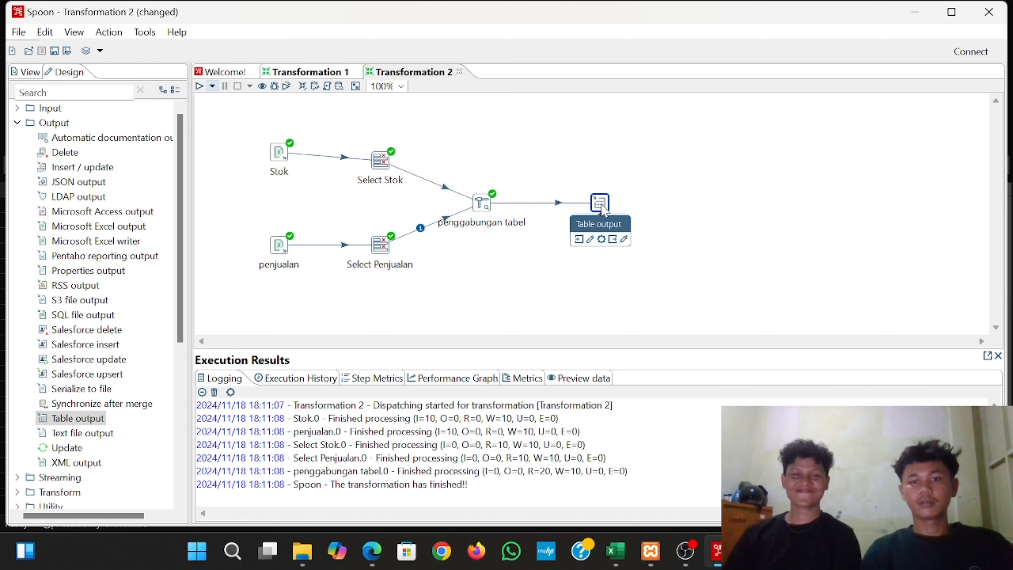
# - In the Table output settings, set the target table to tabel_transaksi and enable truncating the table
pyautogui.doubleClick(600, 204)
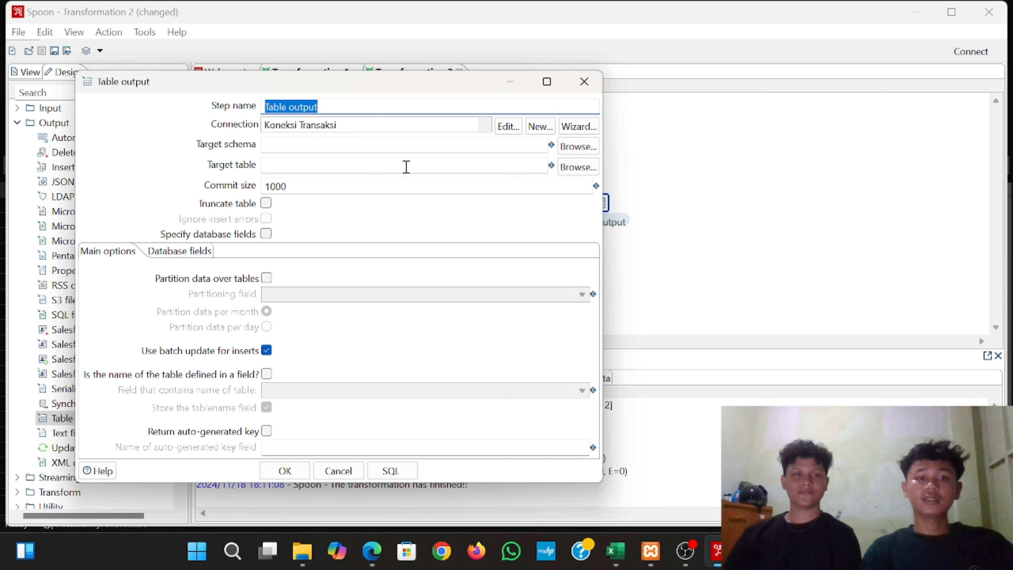
pyautogui.click(394, 164)
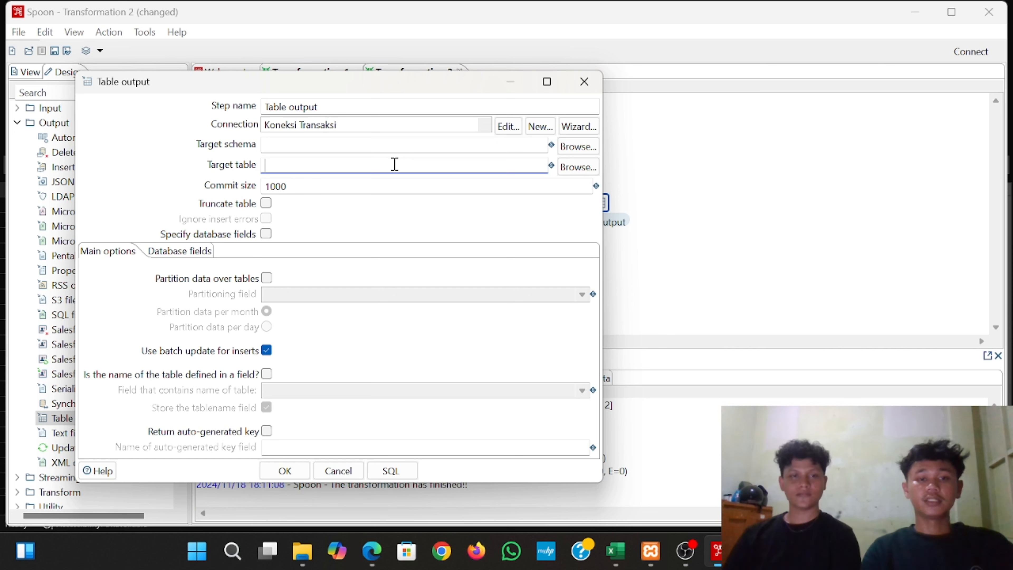
pyautogui.write('tab')
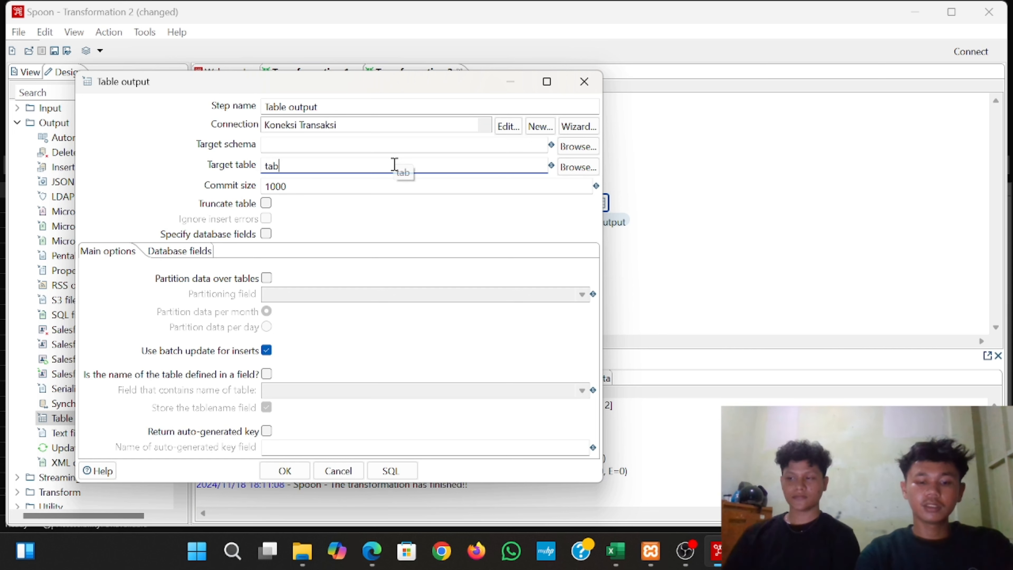
pyautogui.write('el_')
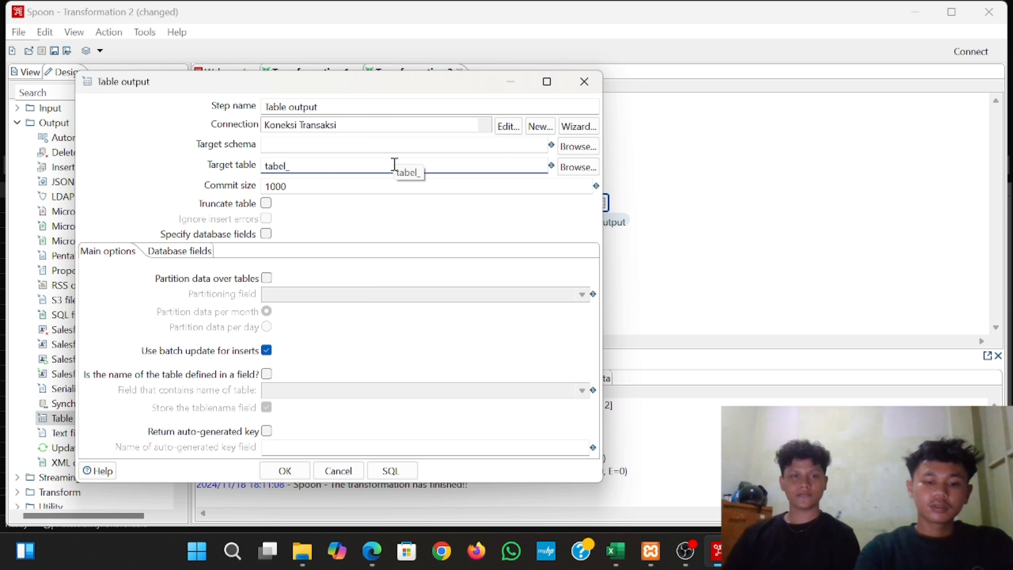
pyautogui.write('transaksi')
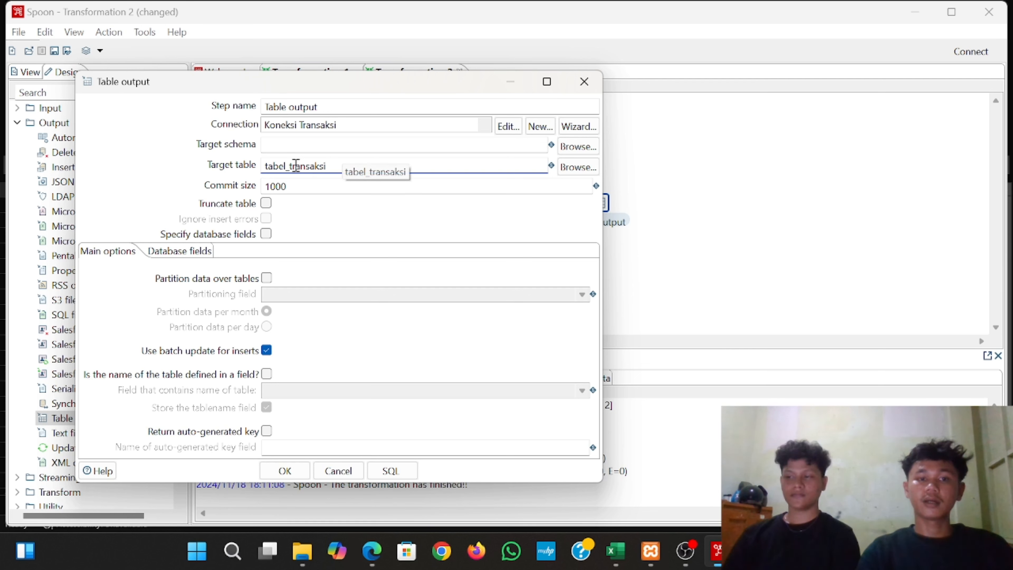
pyautogui.click(266, 204)
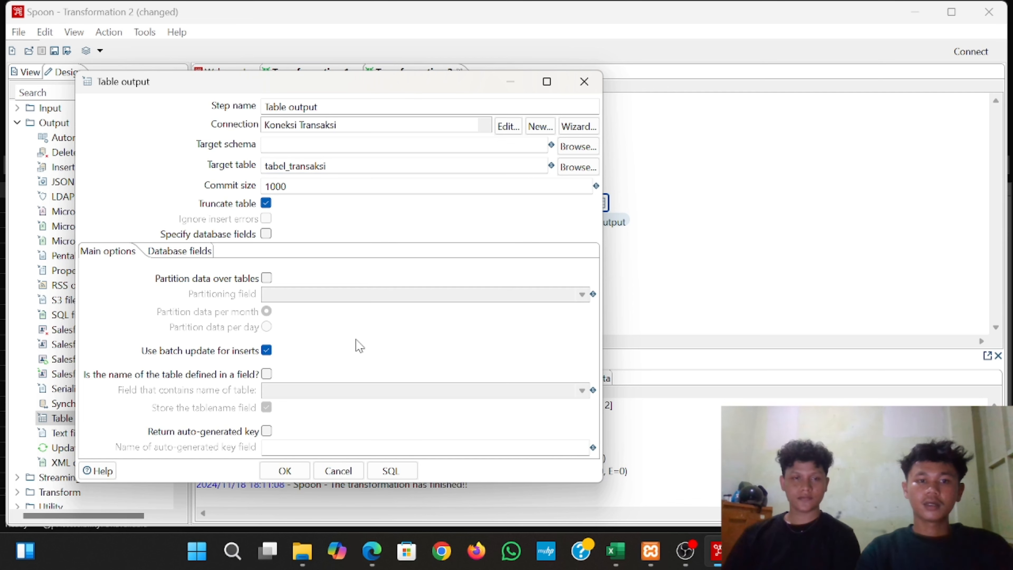
# - Generate and execute the SQL that creates tabel_transaksi, closing the SQL windows and confirming the Table output settings
pyautogui.click(399, 474)
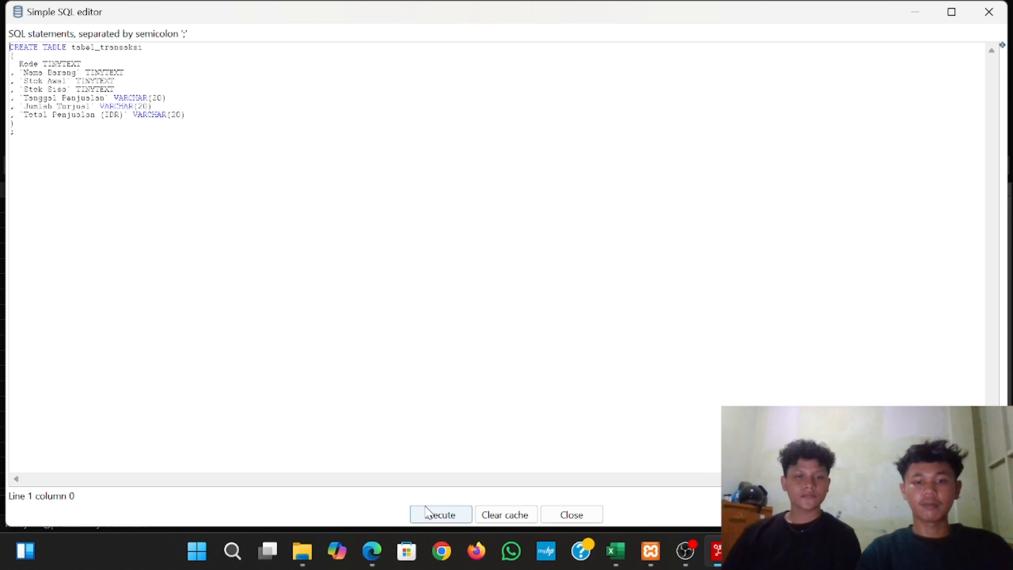
pyautogui.click(434, 515)
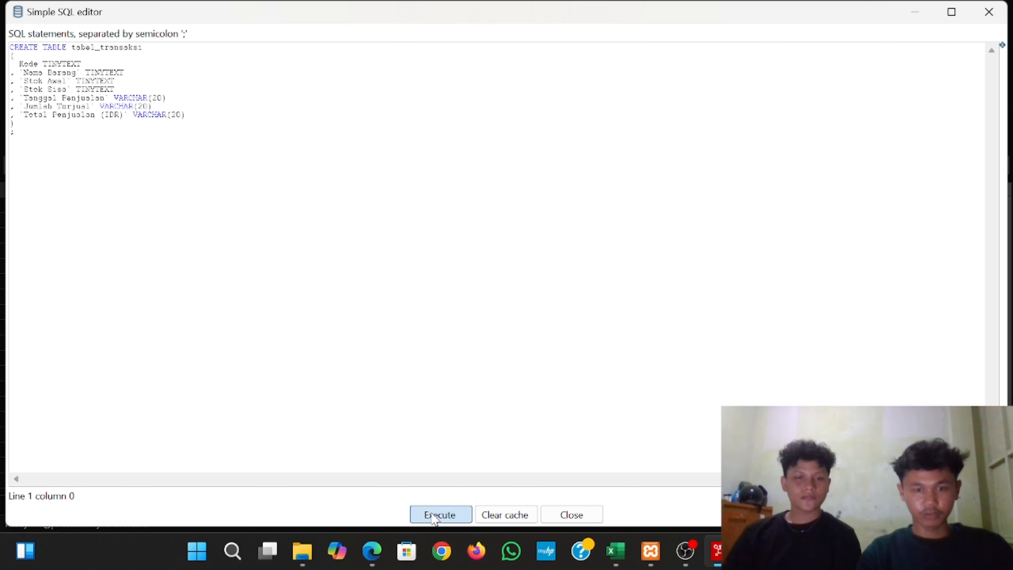
pyautogui.click(480, 347)
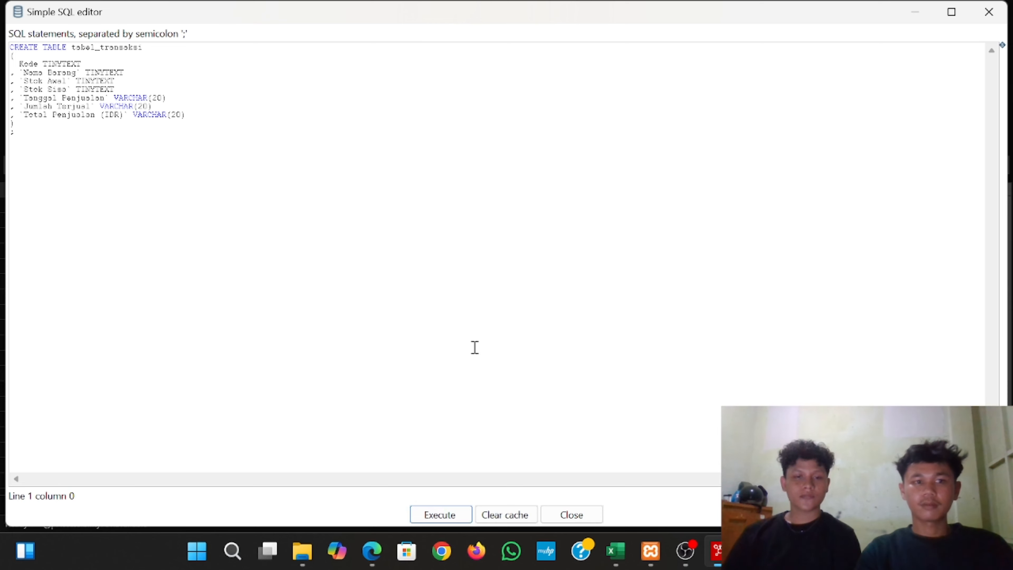
pyautogui.click(577, 514)
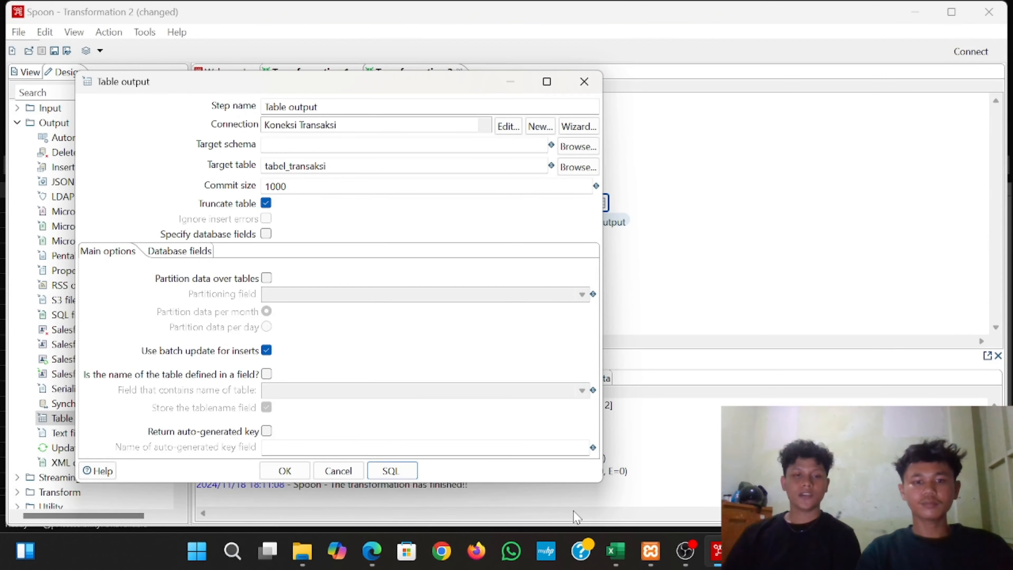
pyautogui.click(284, 470)
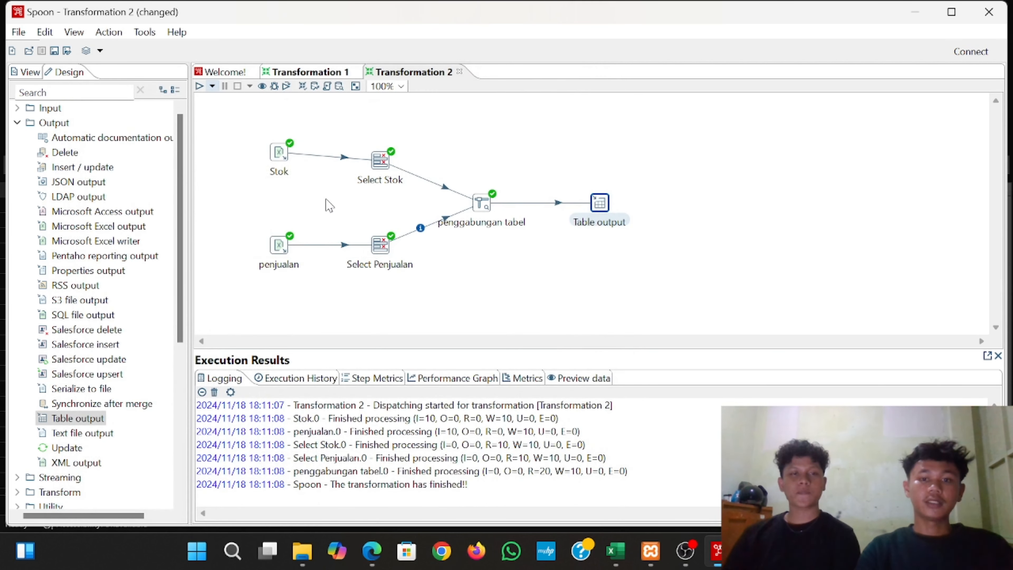
# - Run the transformation with the Pentaho local configuration, saving it as Transformation 2 on D:\ when asked
pyautogui.click(199, 86)
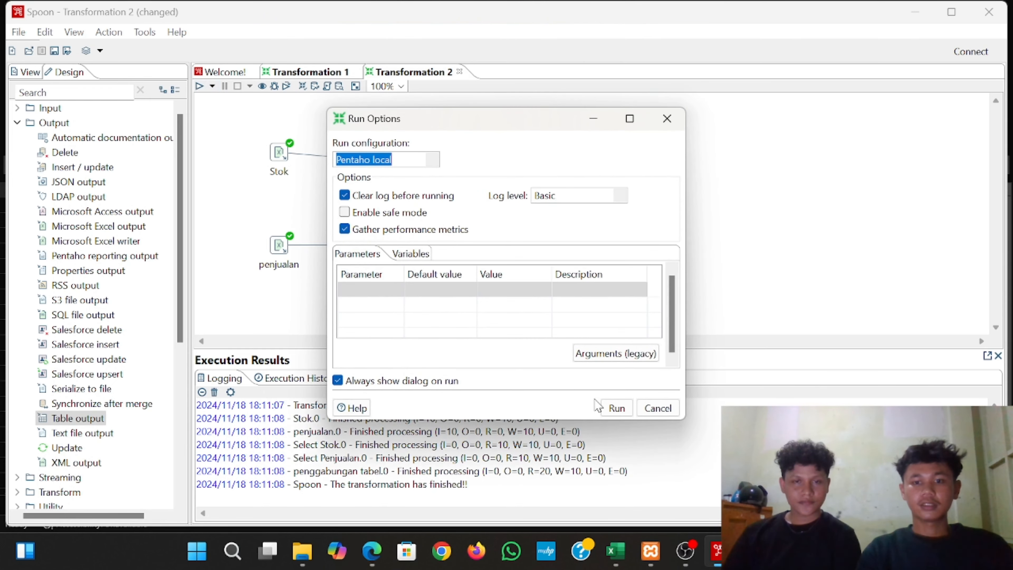
pyautogui.click(611, 408)
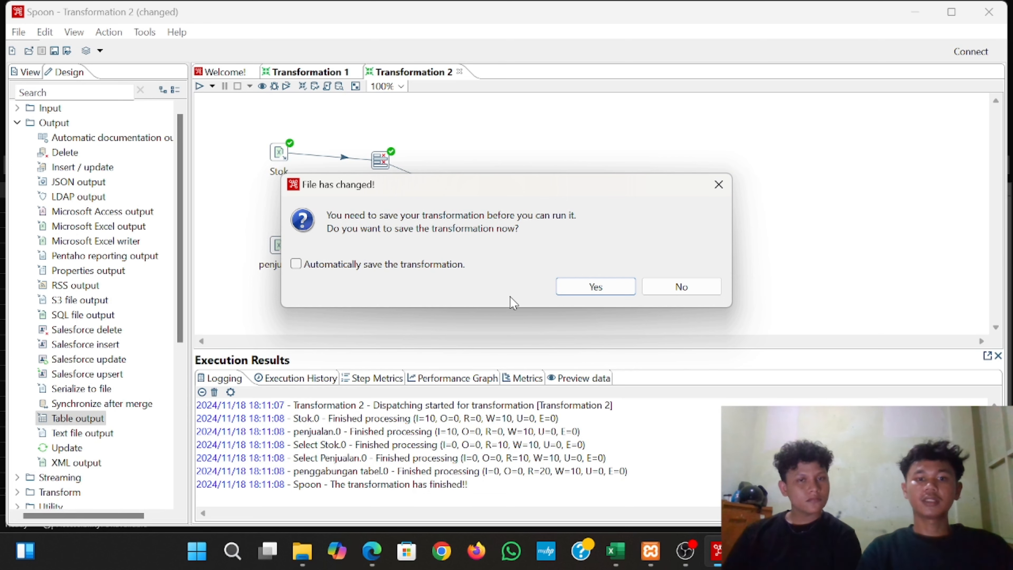
pyautogui.click(595, 286)
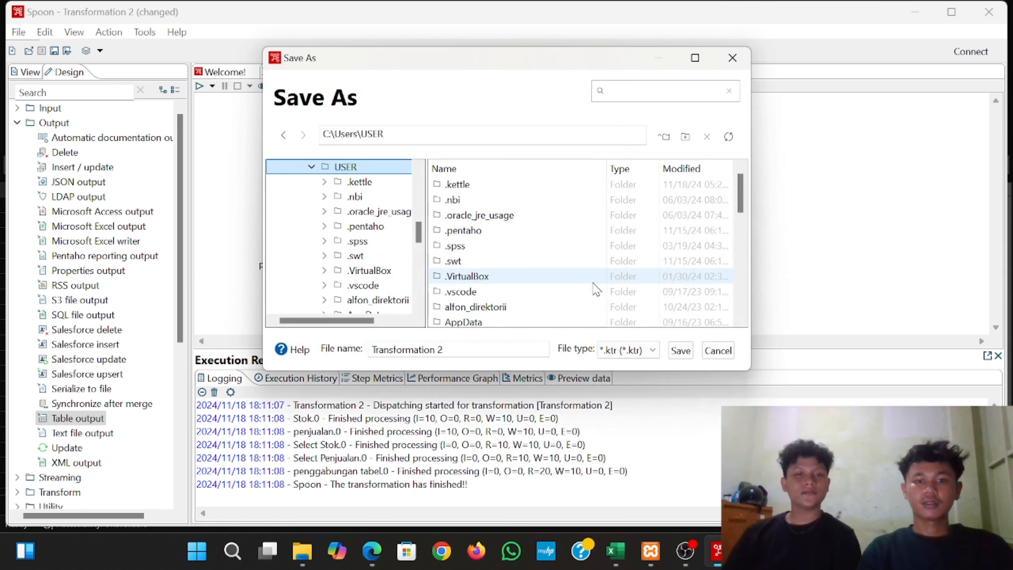
pyautogui.scroll(-8, 511, 268)
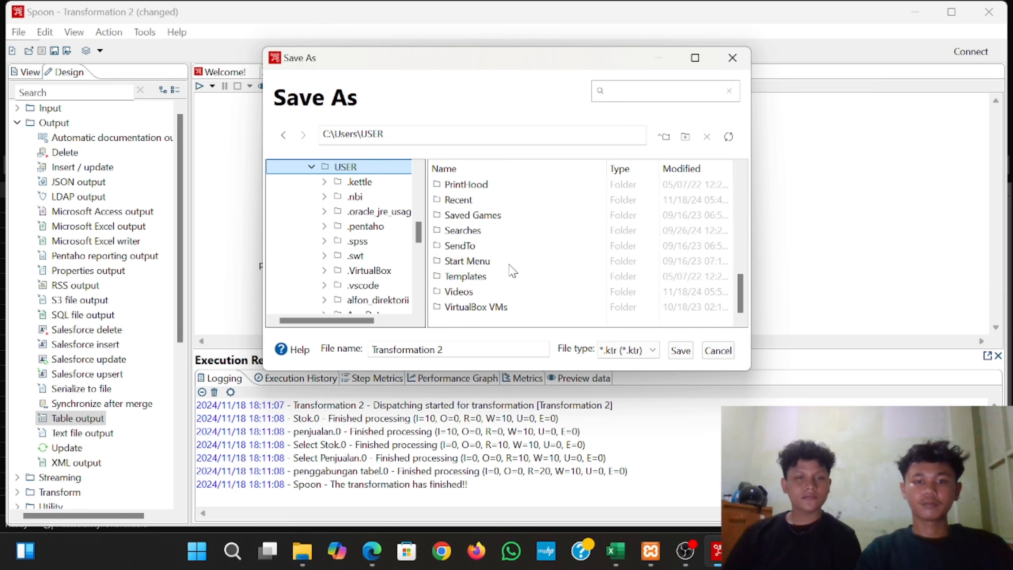
pyautogui.scroll(-9, 369, 256)
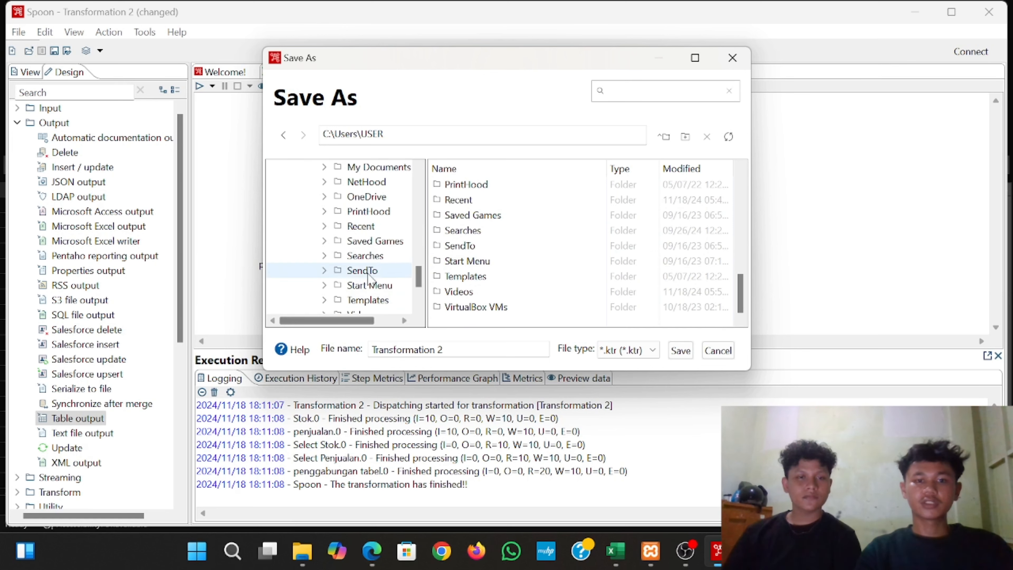
pyautogui.click(317, 285)
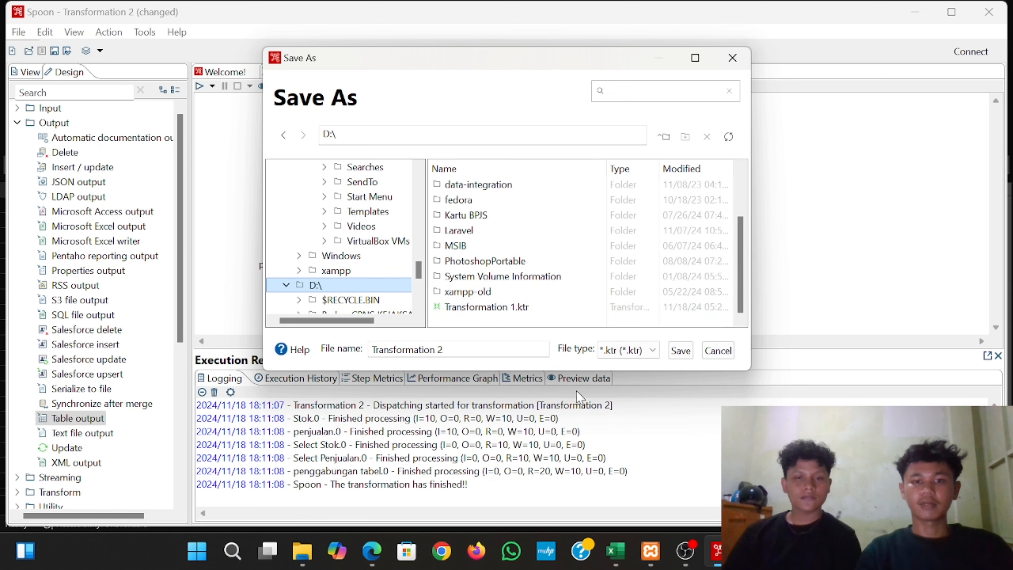
pyautogui.click(681, 351)
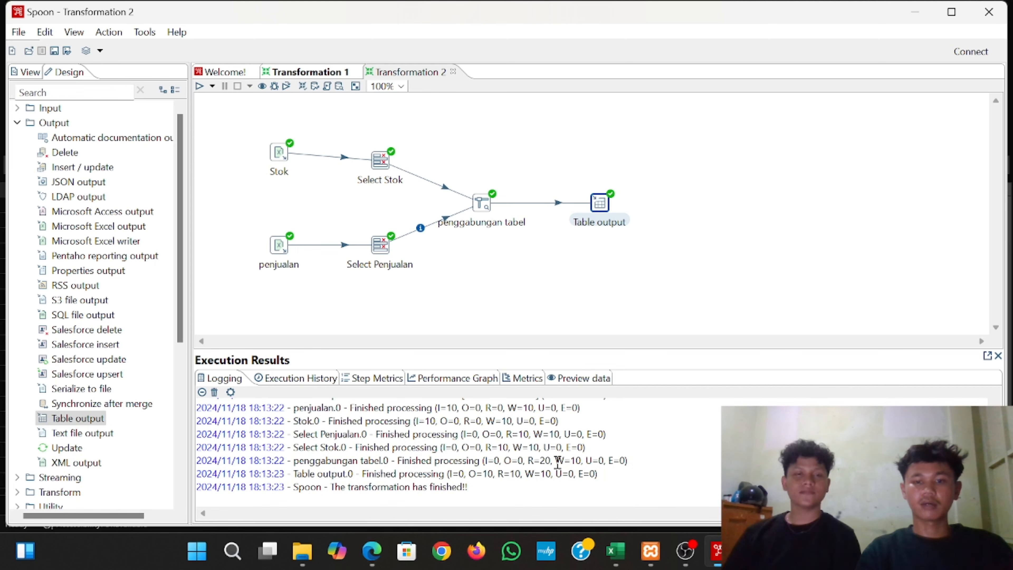
# - Switch to phpMyAdmin, reload it and examine the rows of tabel_transaksi in dbtransaksi, returning to Spoon when done
pyautogui.press('super+Tab')
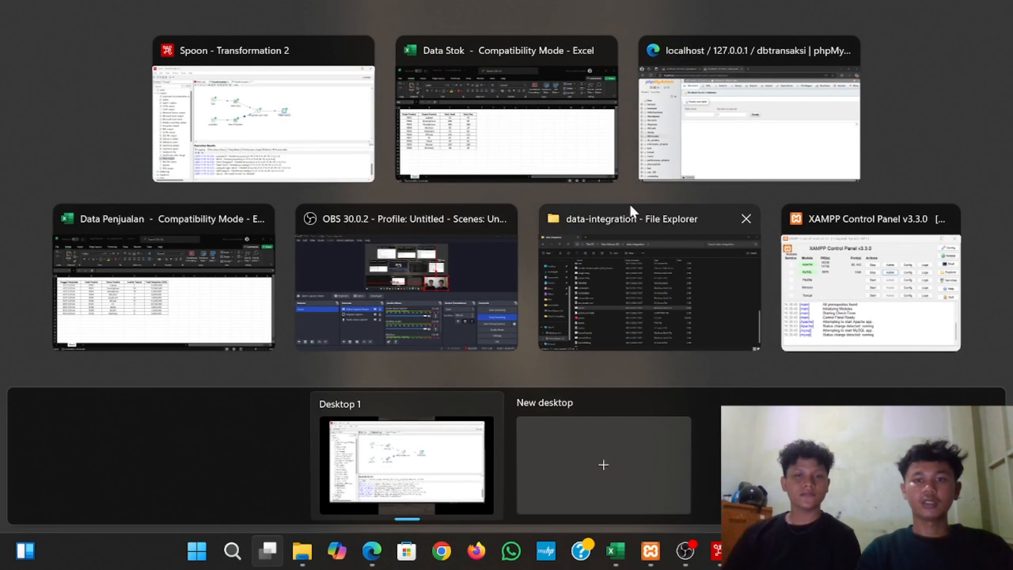
pyautogui.click(738, 116)
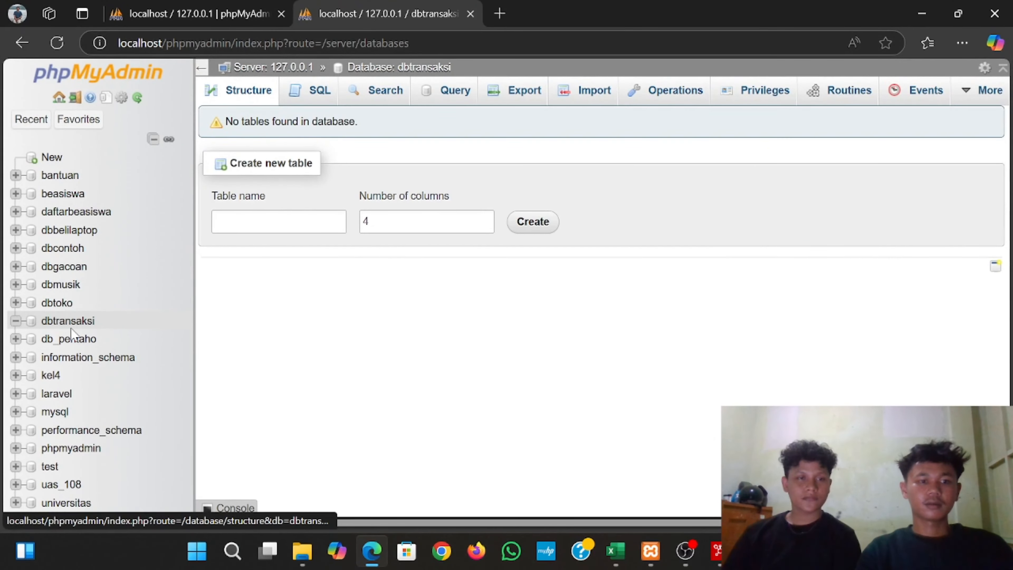
pyautogui.click(55, 43)
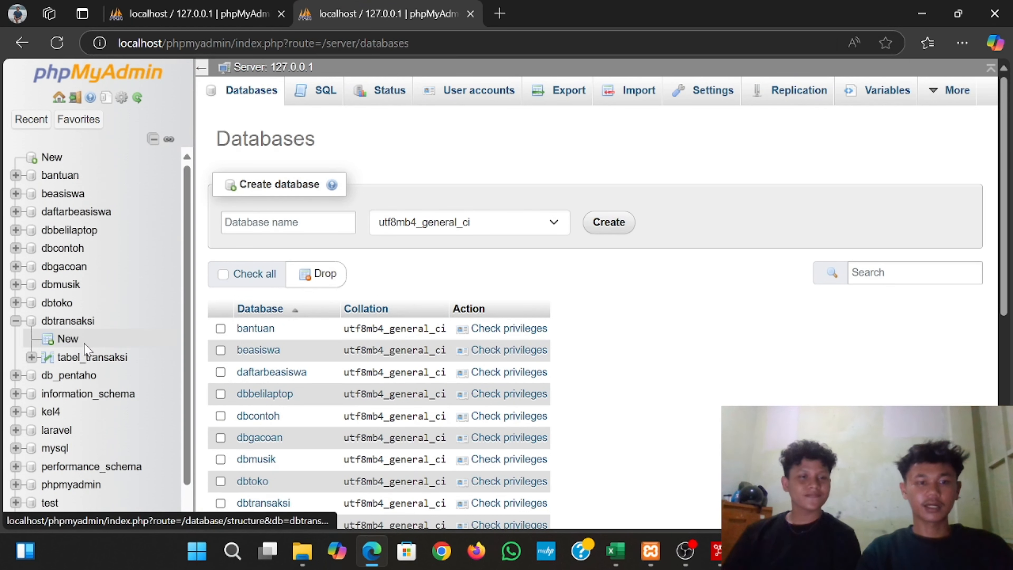
pyautogui.click(71, 364)
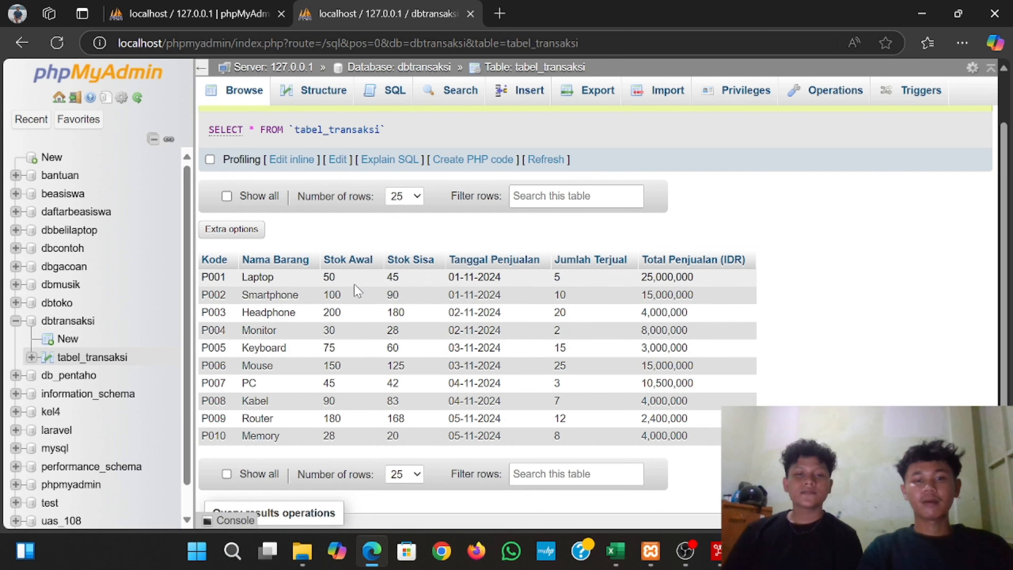
pyautogui.scroll(1, 357, 290)
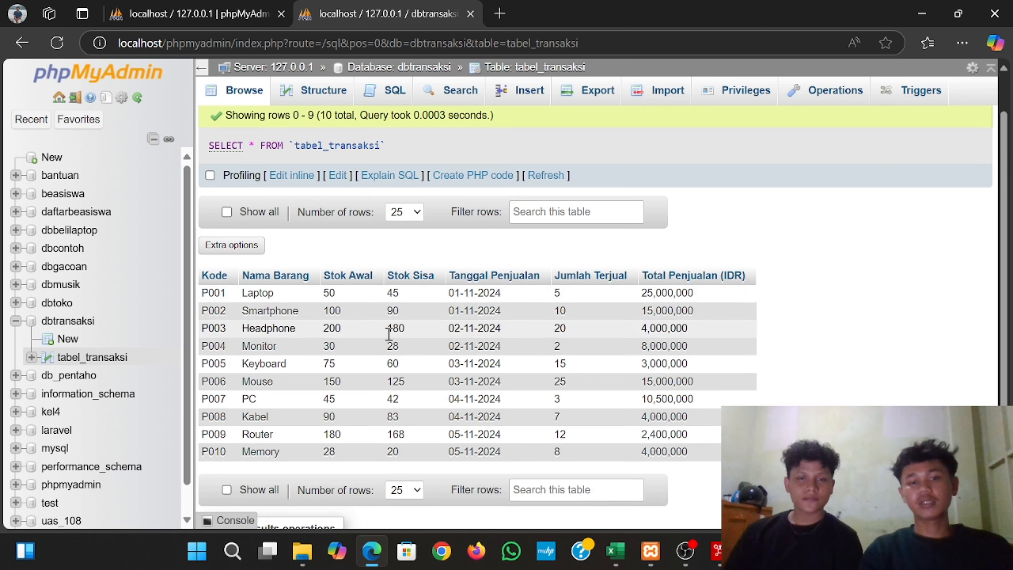
pyautogui.click(719, 550)
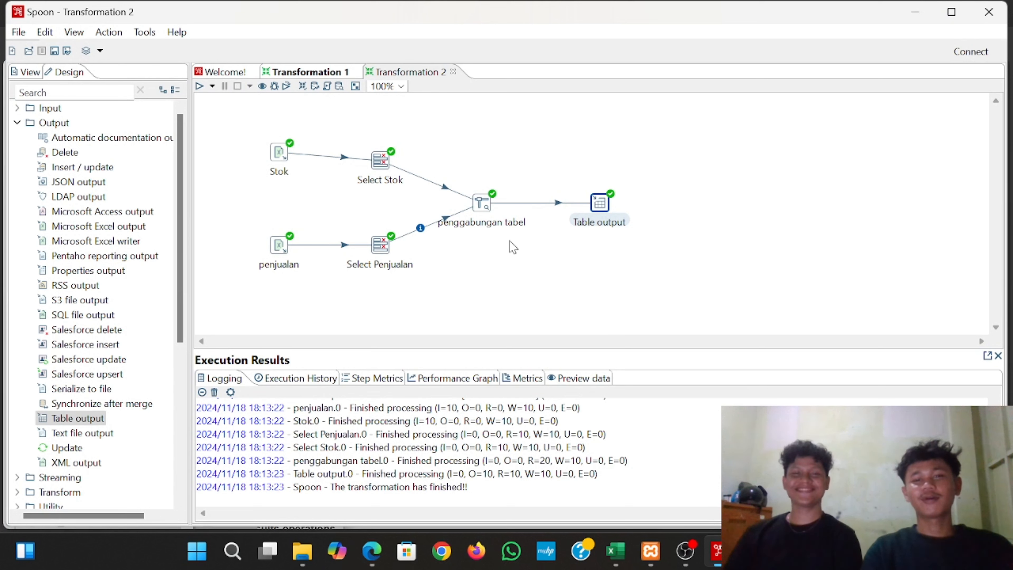